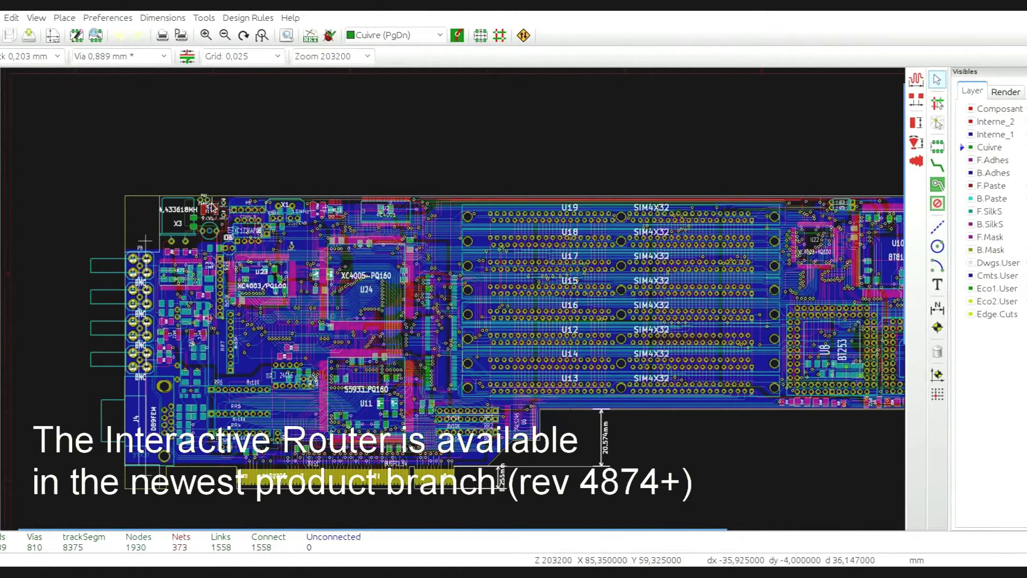
Switch the board view to the OpenGL canvas and zoom in on the area around U24.
scroll(502, 339, "down", 1)
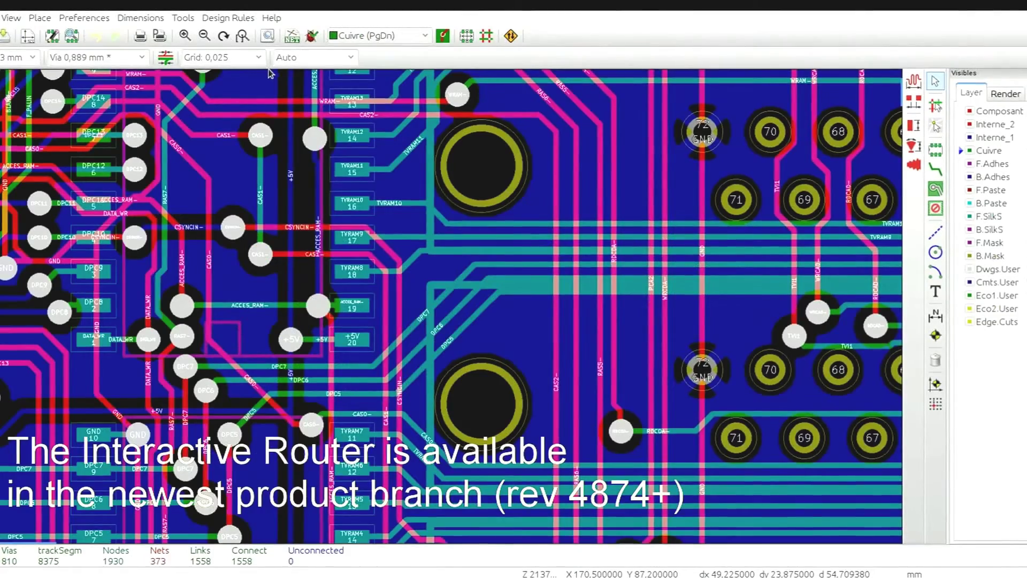
scroll(516, 372, "down", 4)
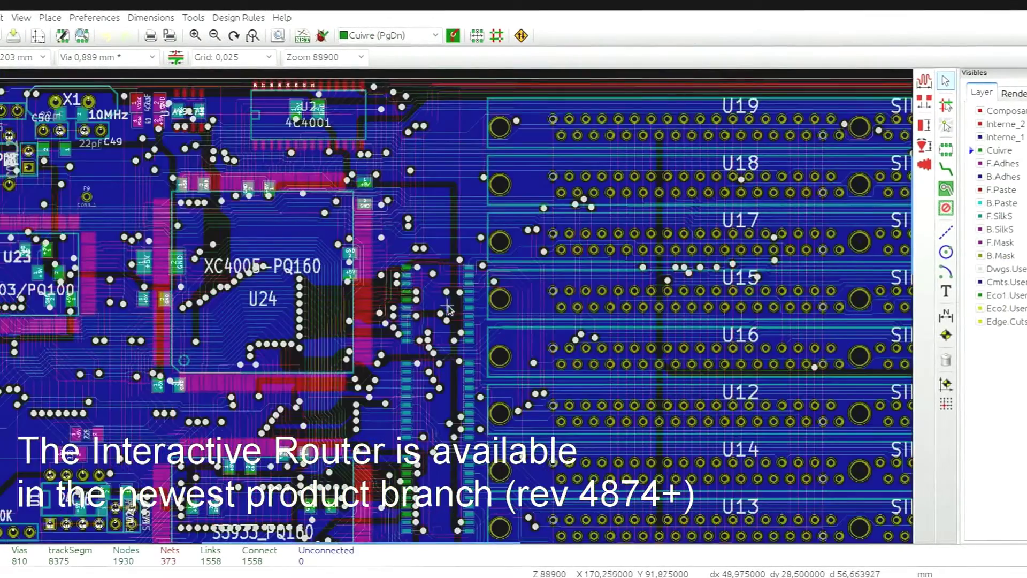
scroll(527, 372, "down", 3)
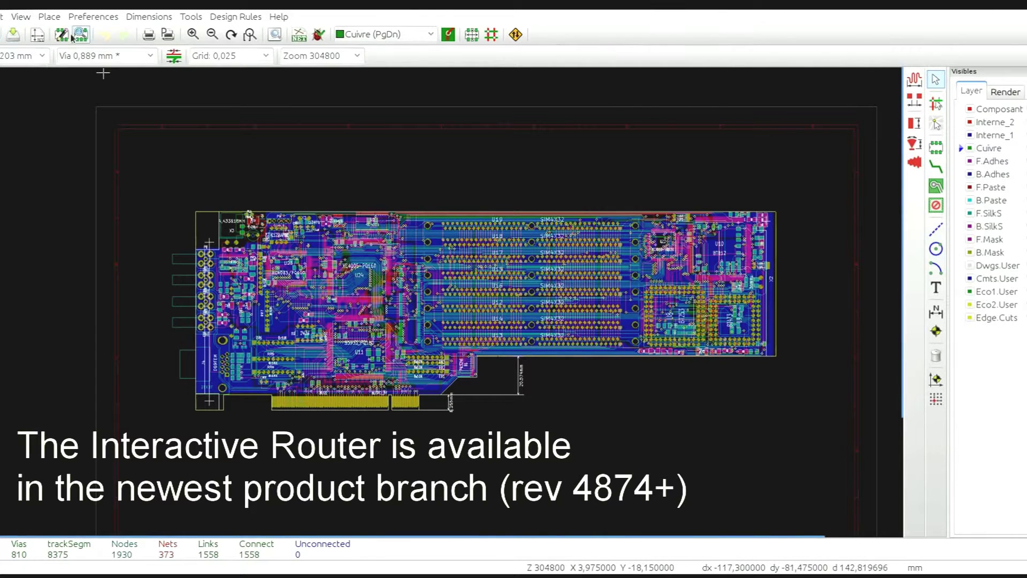
left_click(20, 16)
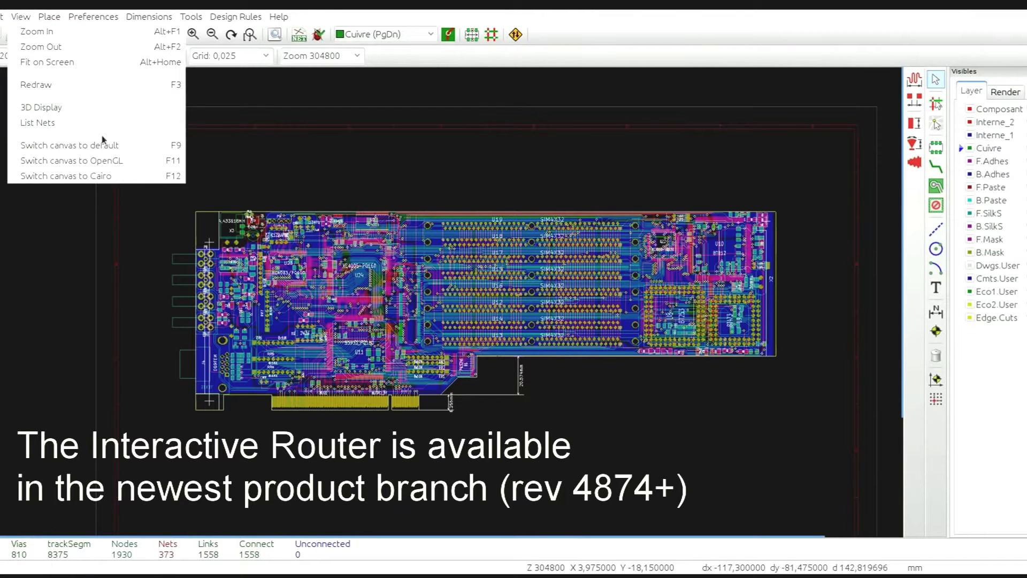
left_click(139, 161)
scroll(666, 339, "up", 5)
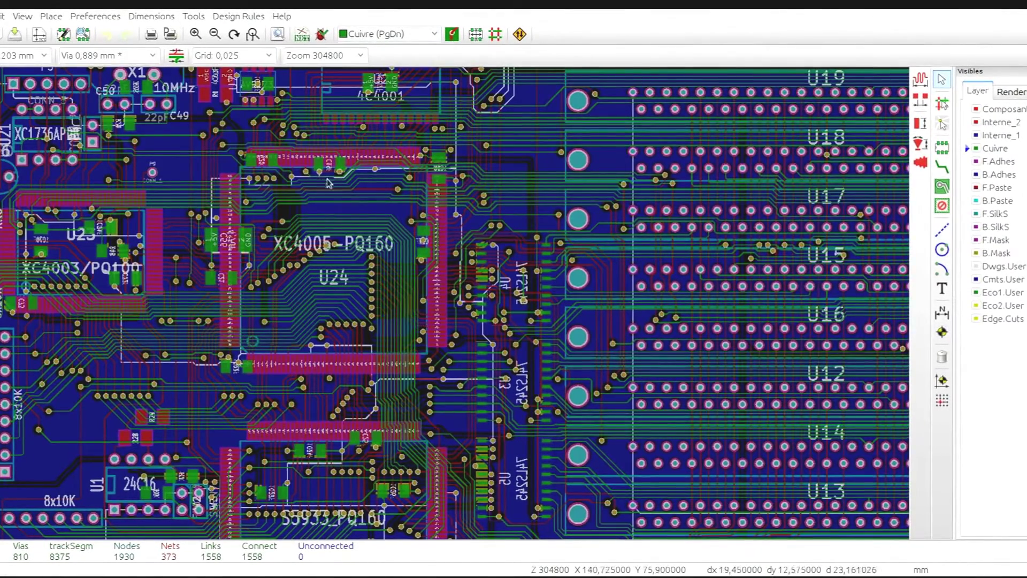
Edit the clearance values of the Default and pwr net classes in the design rules and apply them.
left_click(234, 17)
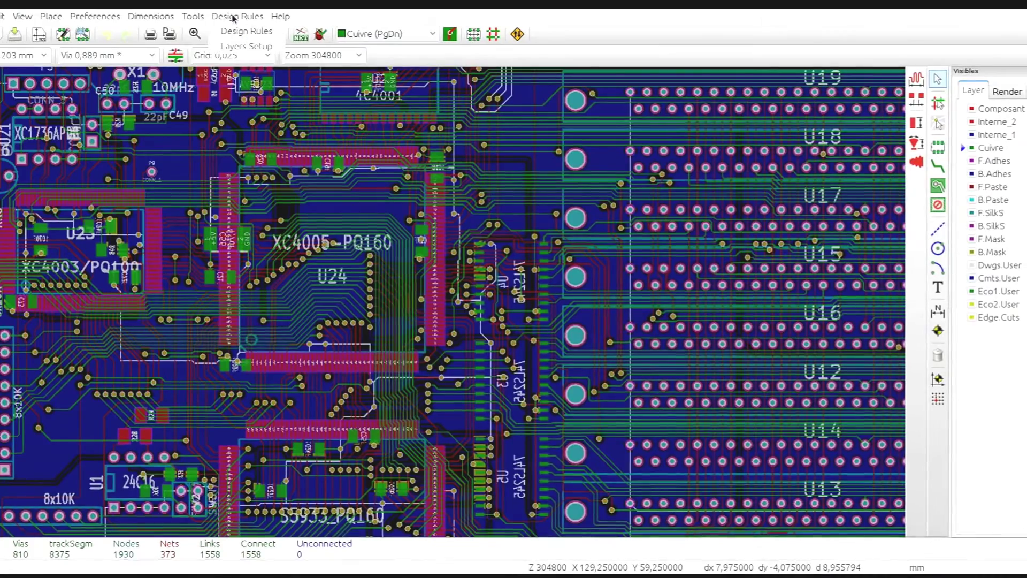
left_click(245, 31)
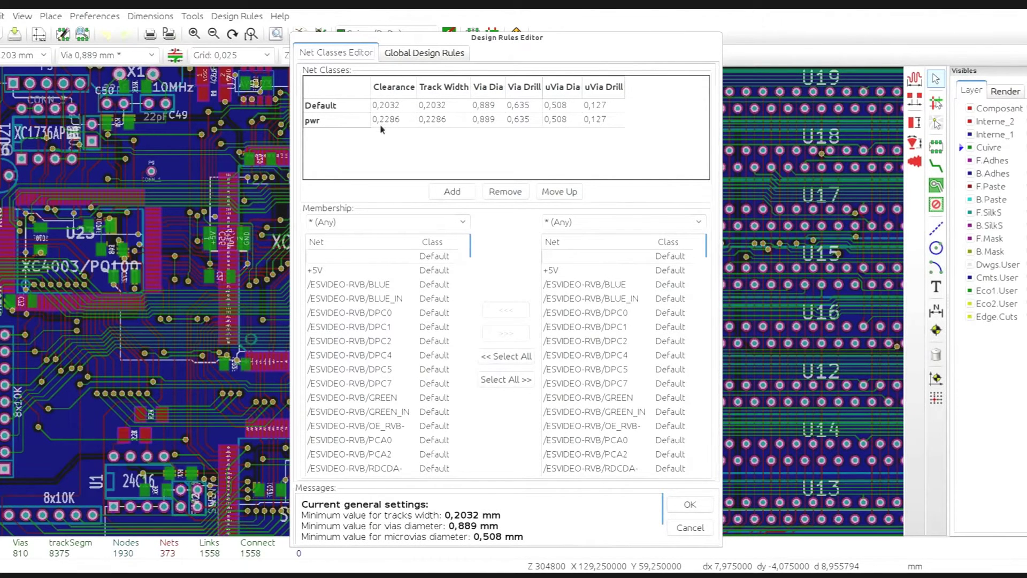
double_click(387, 105)
double_click(403, 120)
left_click(690, 505)
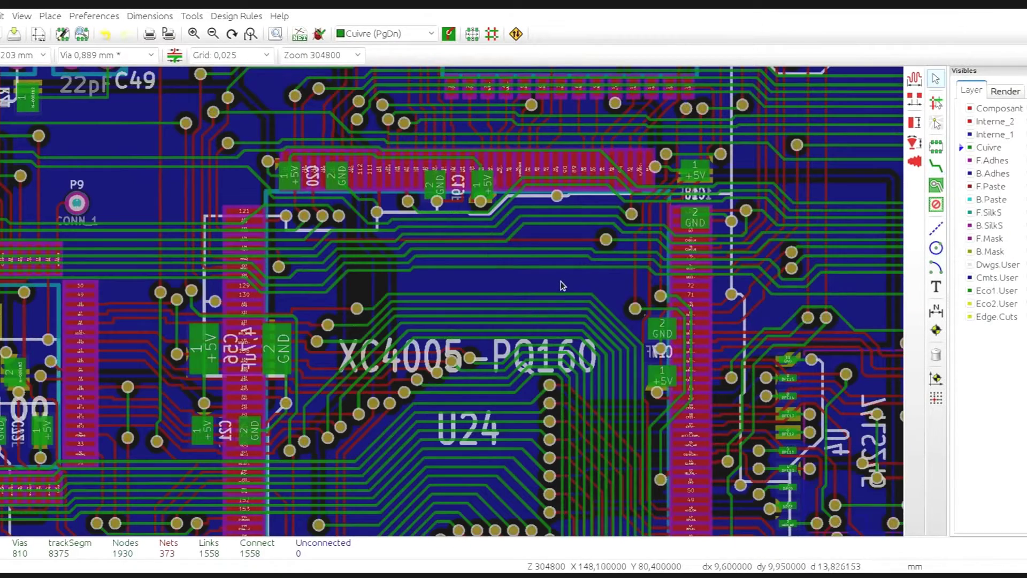
Activate the interactive router and accept its settings with Shove mode, Shove vias, Remove redundant tracks and high optimizer effort.
key("x")
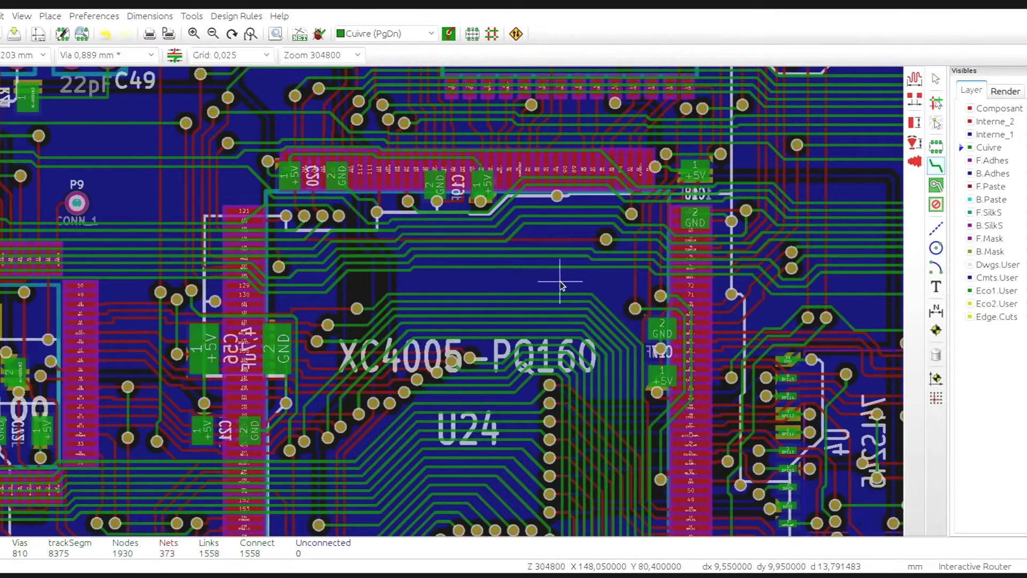
key("ctrl+comma")
left_click(466, 424)
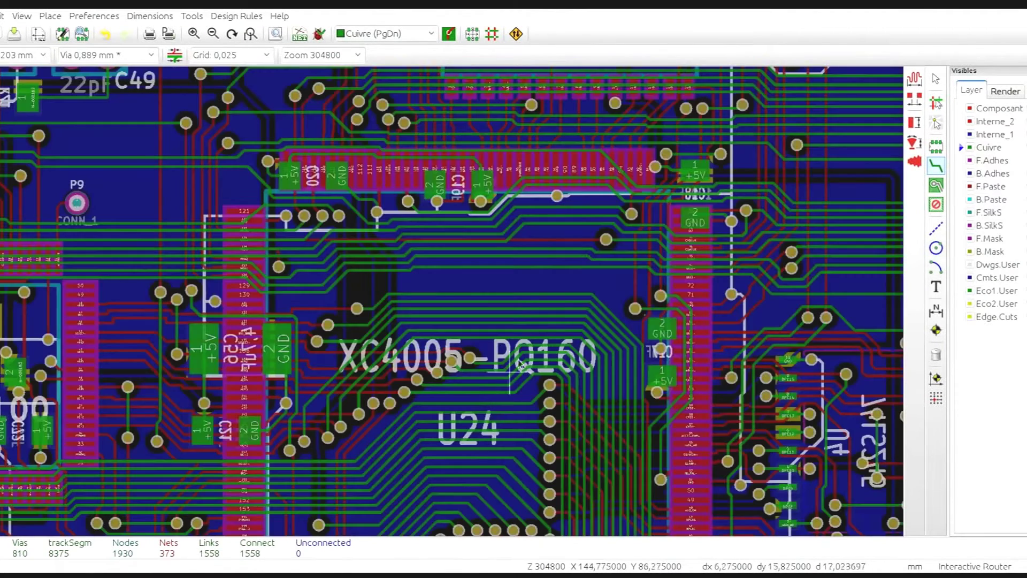
key("ctrl+comma")
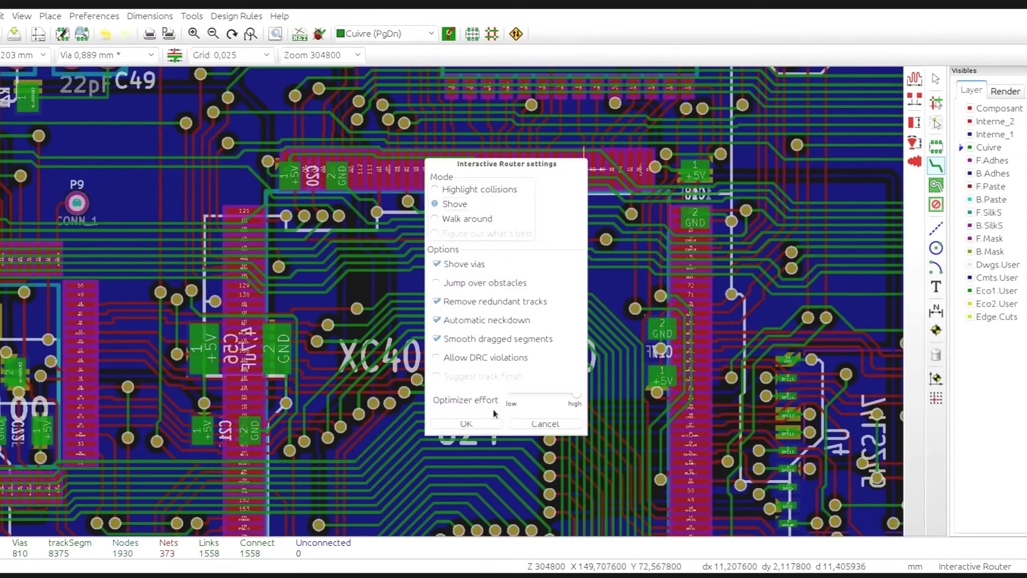
left_click(466, 423)
Try routing a track from the TVI1 trace near pad 89 of U24 down through the neighbouring tracks in shove mode.
scroll(577, 172, "up", 3)
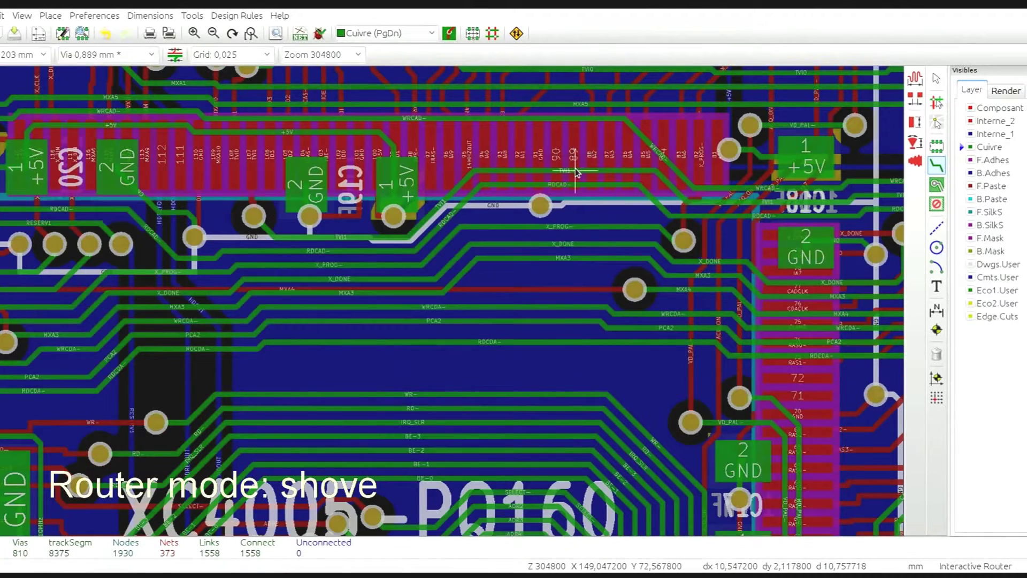
left_click(577, 173)
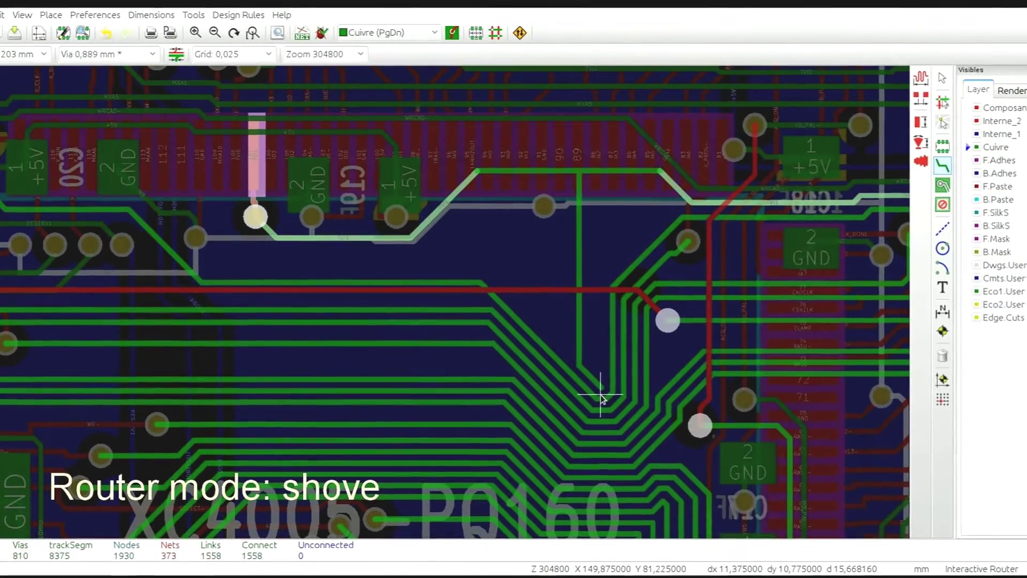
key("Escape")
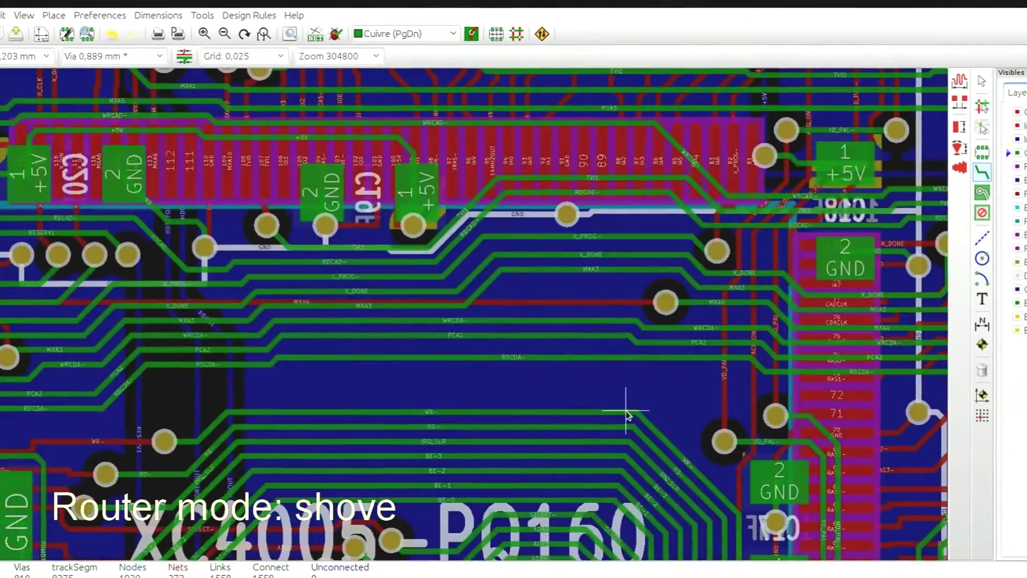
Set the interactive router's mode to Walk around, working in the area left of C20.
middle_click_drag(414, 226, 877, 411)
middle_click_drag(377, 312, 580, 412)
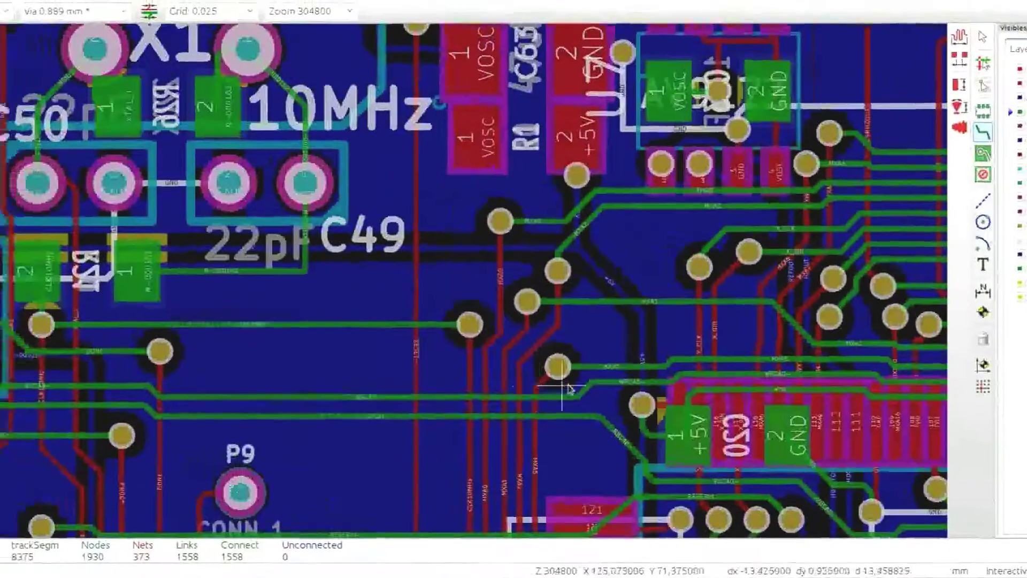
key("e")
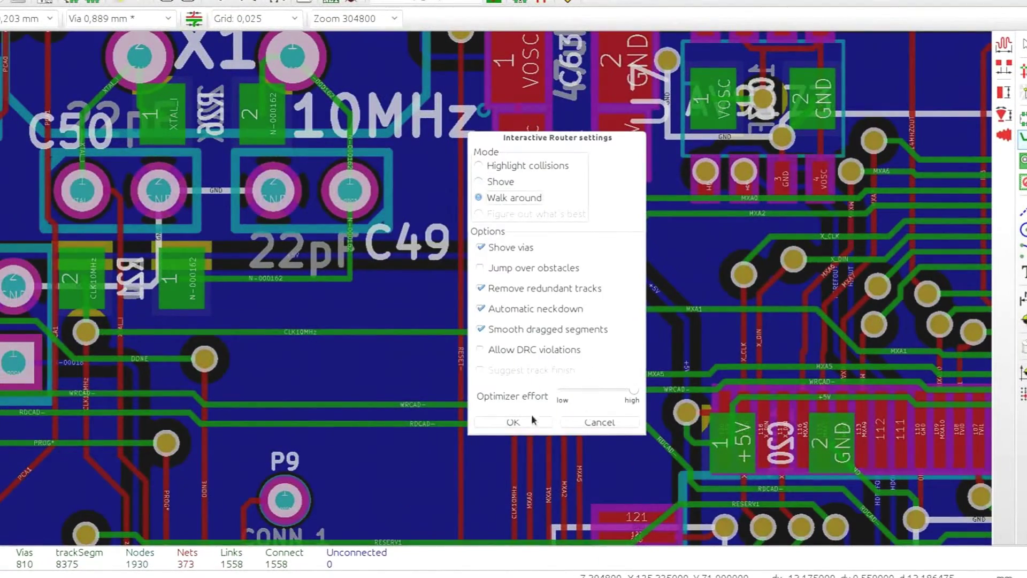
left_click(532, 418)
Route a track from the via beside C20 around the obstacles near crystal X1 toward connector P5.
left_click(601, 373)
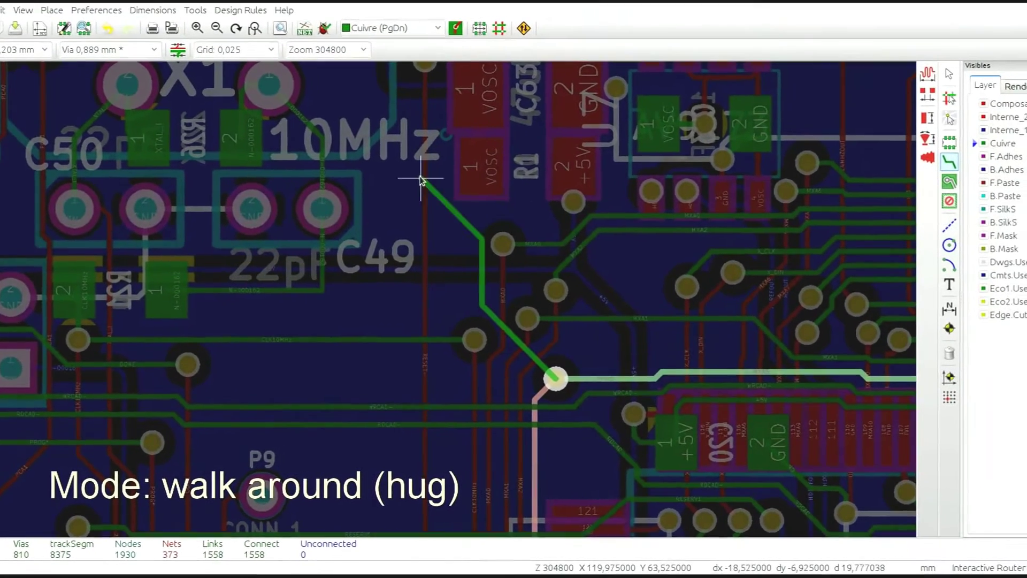
middle_click_drag(421, 179, 659, 344)
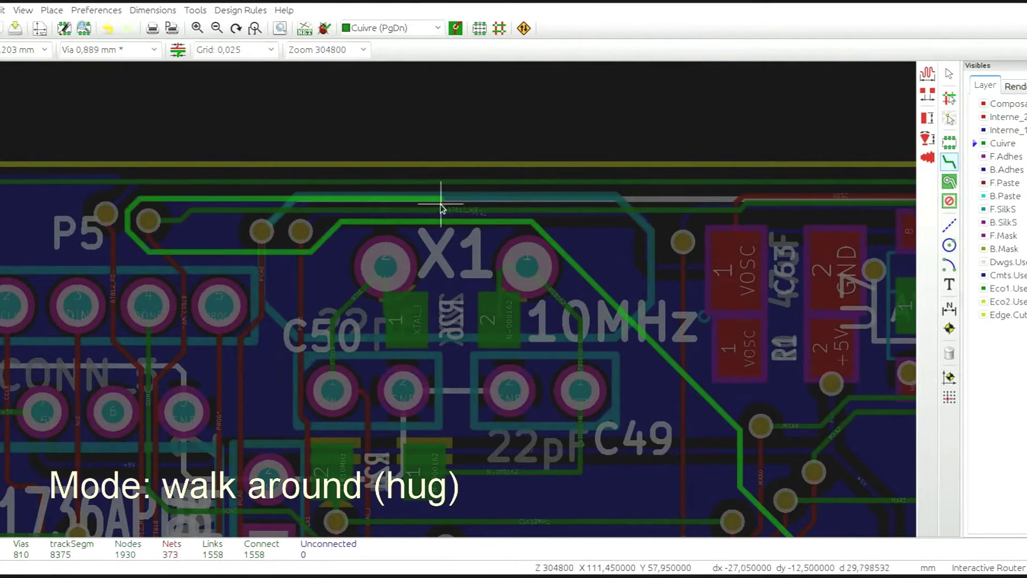
middle_click_drag(191, 230, 665, 236)
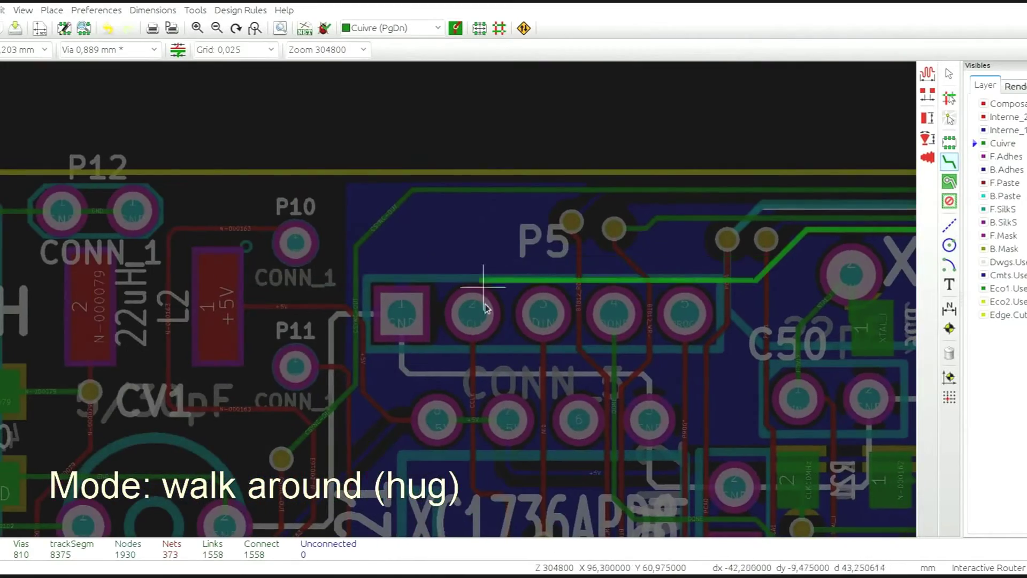
middle_click_drag(485, 307, 485, 221)
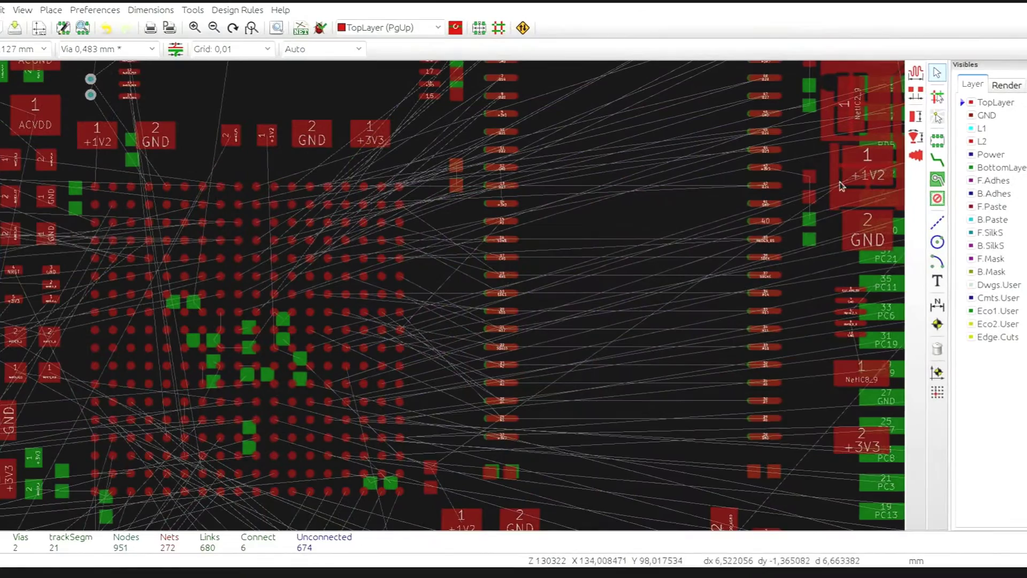
Route a top-layer track on the RAS net from pad B4 of the ball grid to pad 18.
left_click(936, 161)
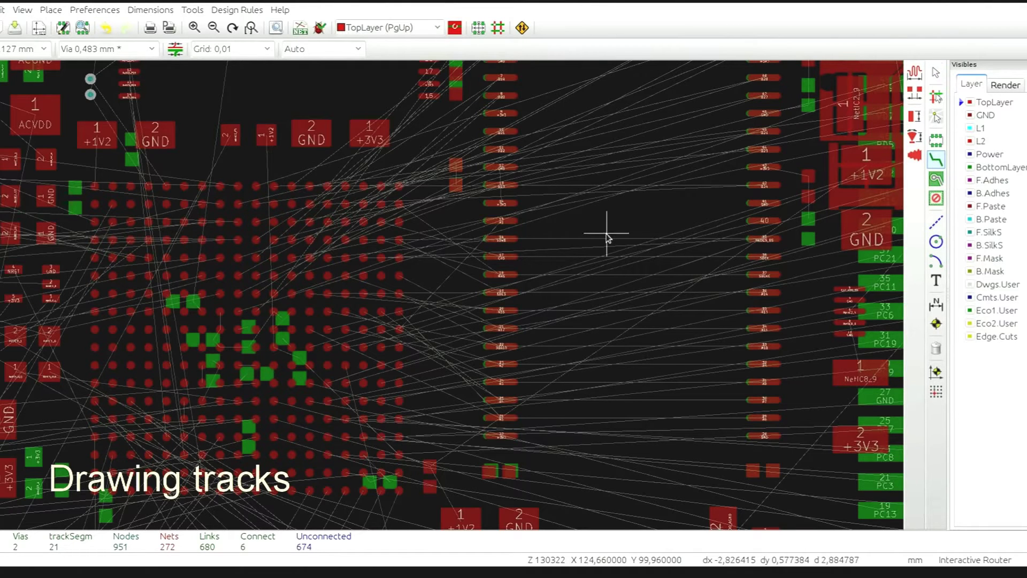
scroll(405, 239, "up", 2)
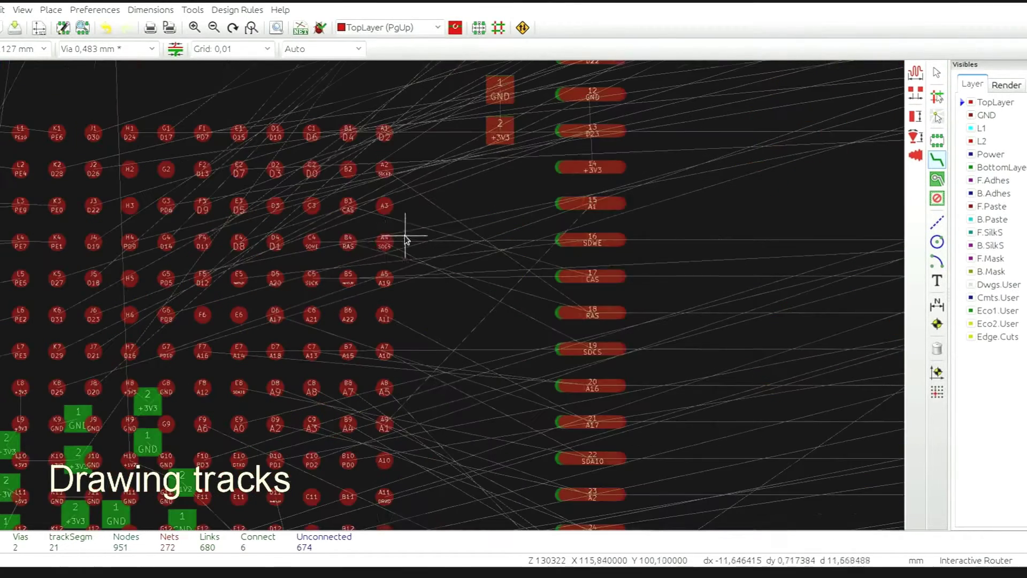
left_click(348, 241)
left_click(427, 264)
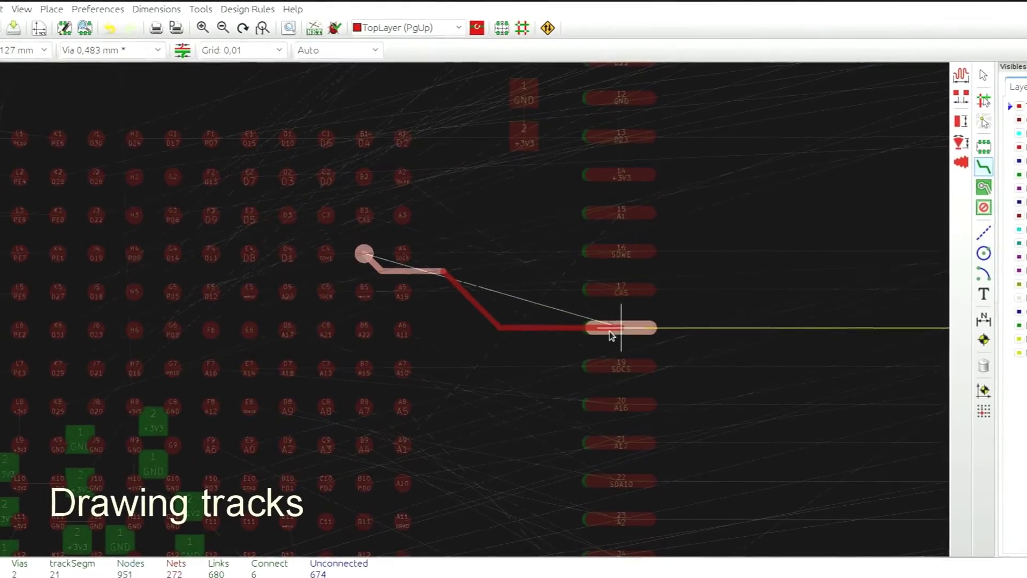
left_click(613, 330)
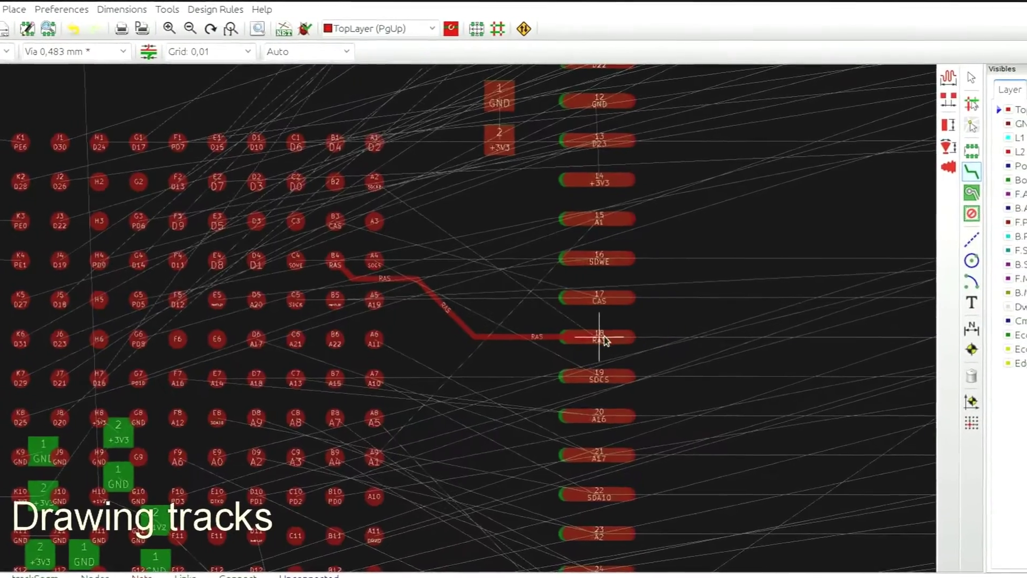
Extend the RAS route from pad 18 toward pad 37 with a jog below the pad row, ending in a through via.
left_click(623, 328)
middle_click_drag(799, 345, 389, 347)
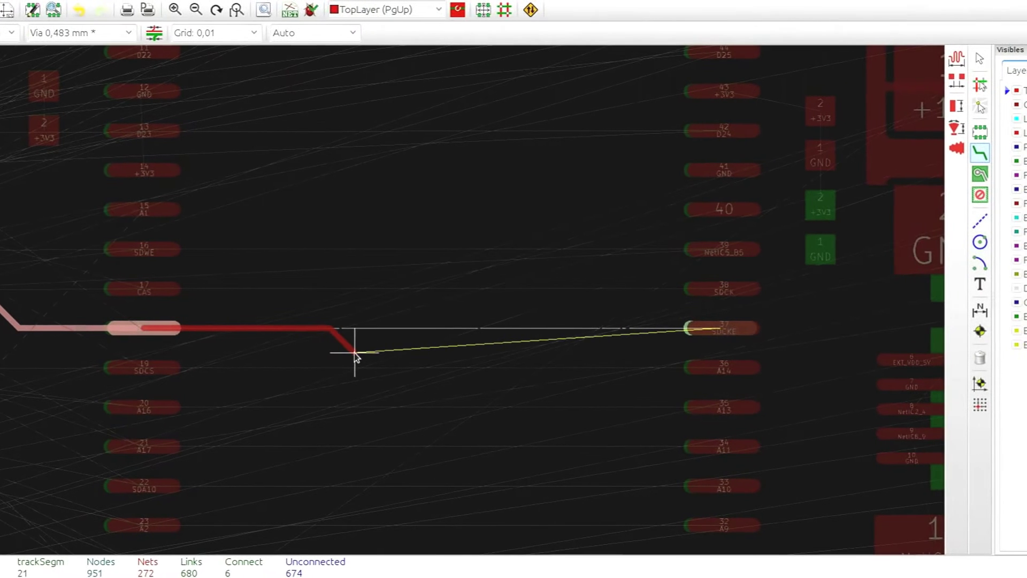
left_click(370, 357)
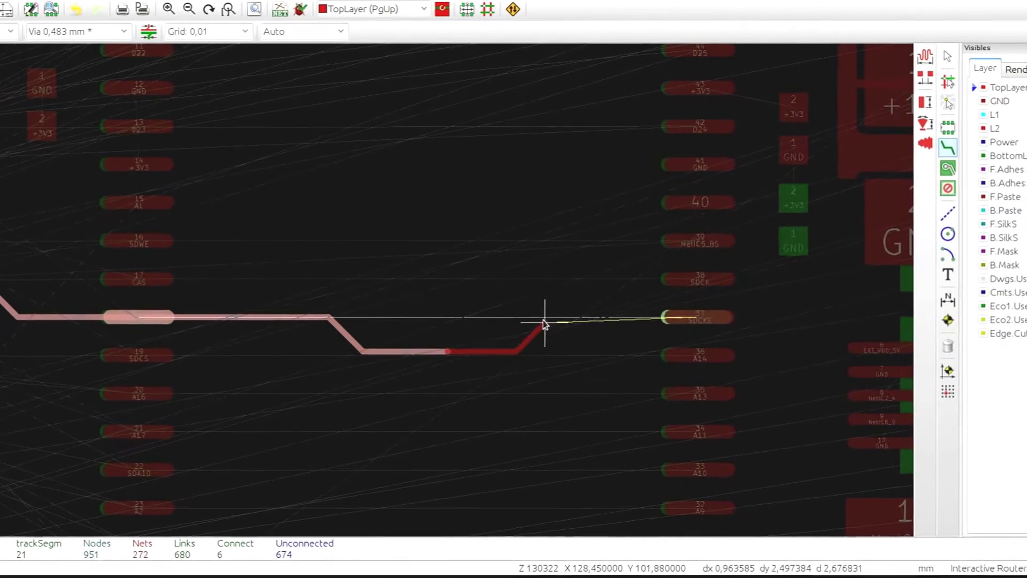
right_click(544, 315)
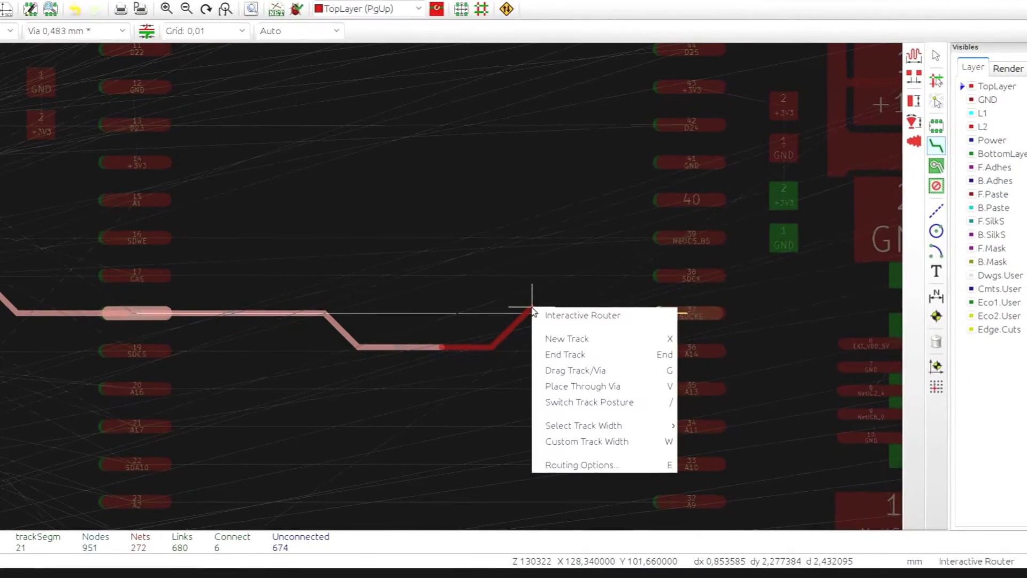
left_click(586, 385)
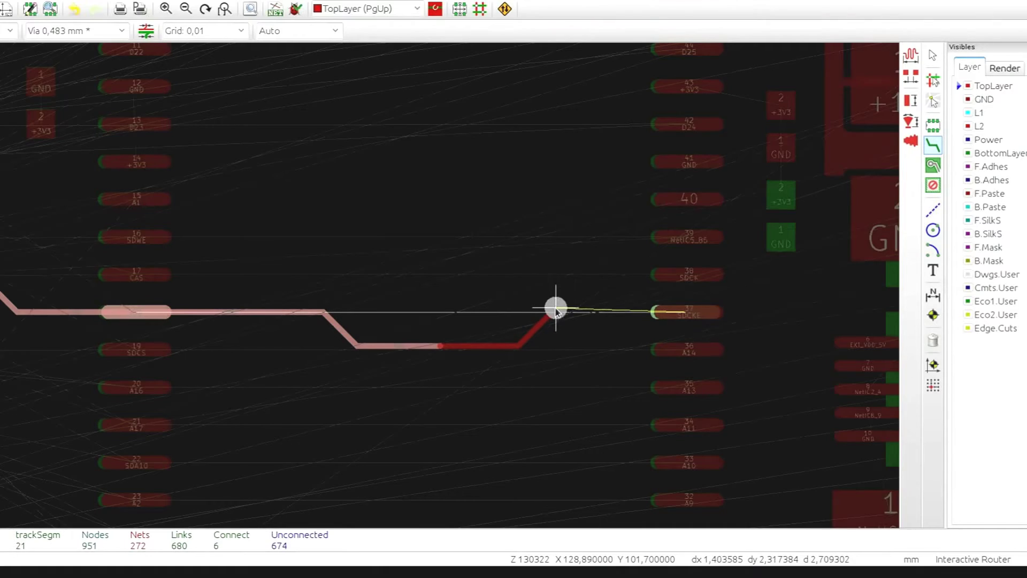
left_click(556, 308)
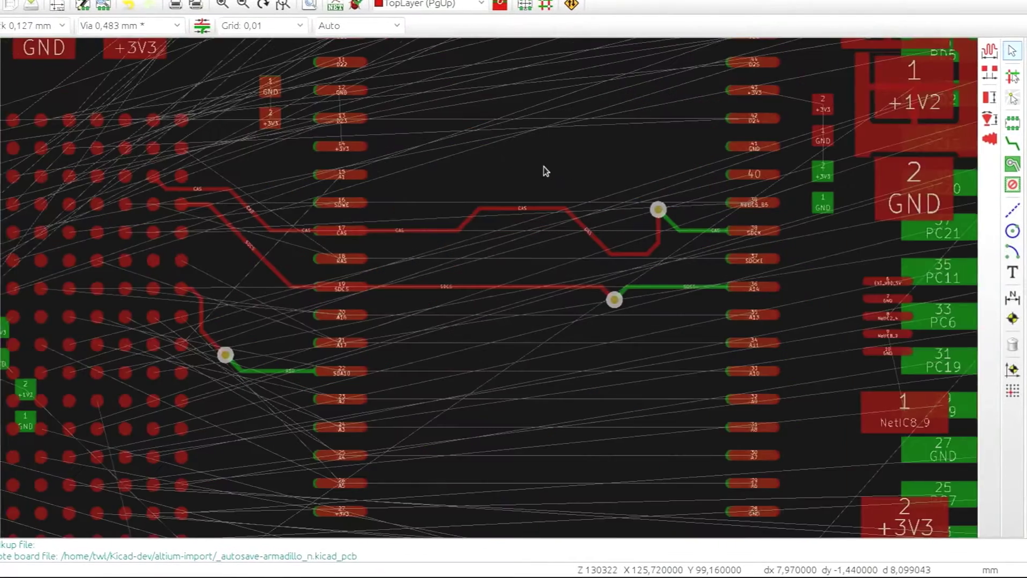
Reroute the CAS track between pad 17 and its via along new paths, replacing the redundant loop.
scroll(478, 215, "up", 3)
left_click(478, 207)
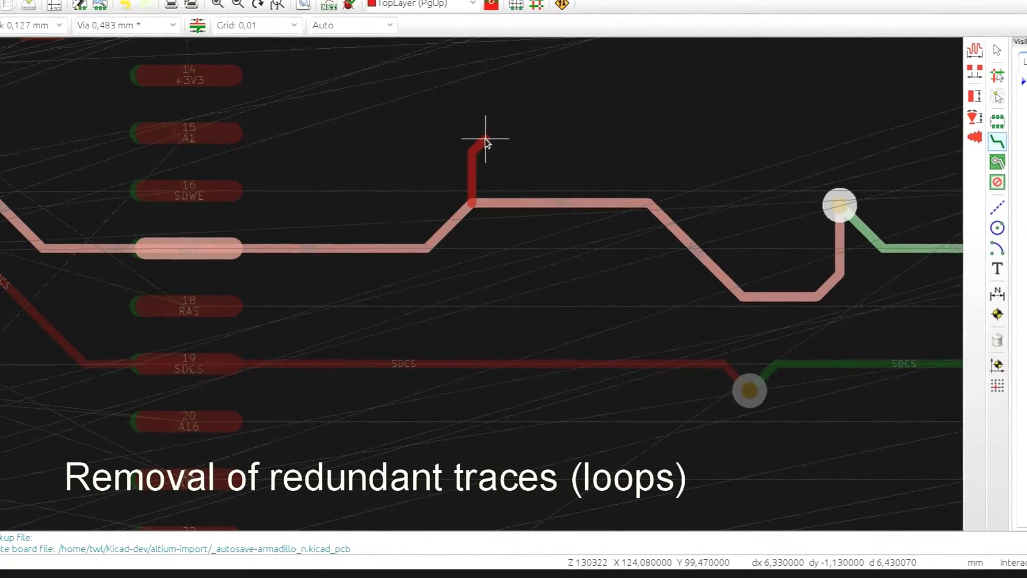
left_click(488, 133)
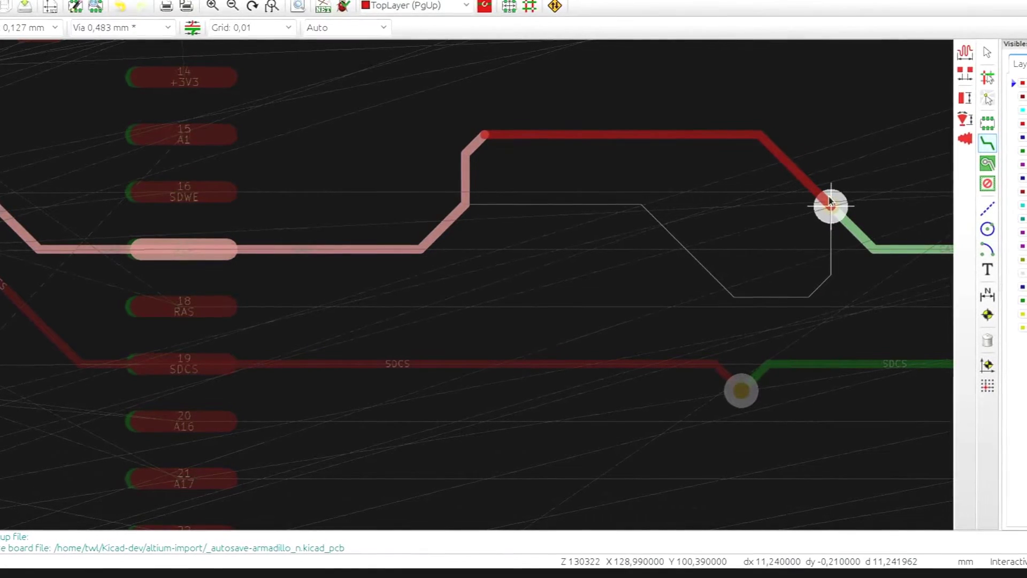
scroll(830, 202, "up", 1)
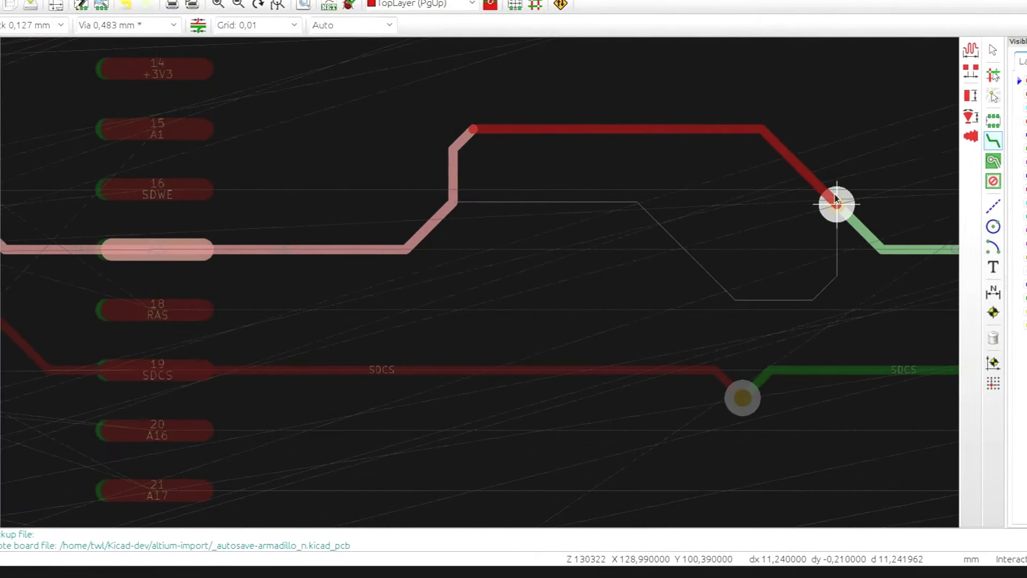
left_click(836, 202)
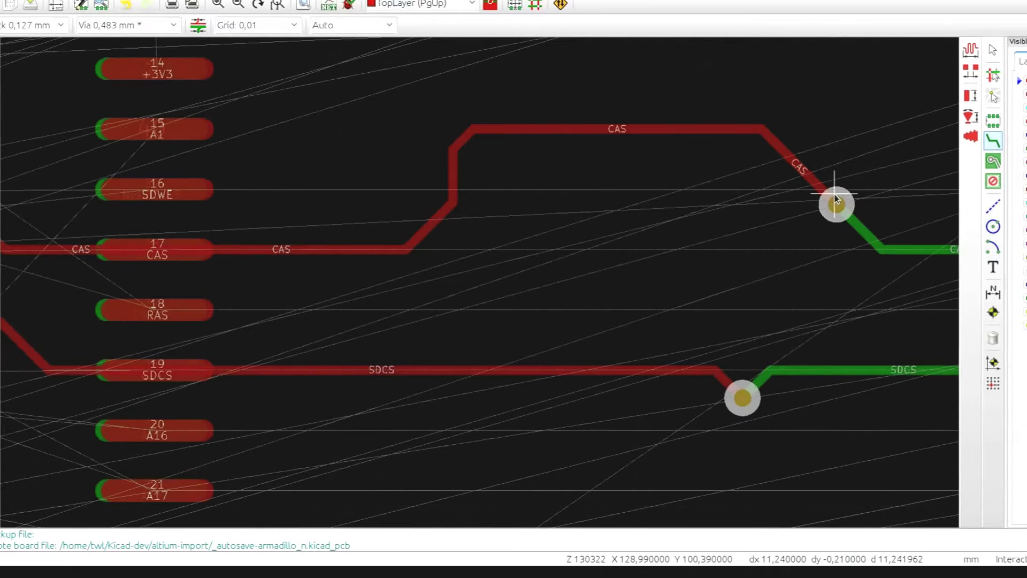
left_click(322, 247)
left_click(357, 164)
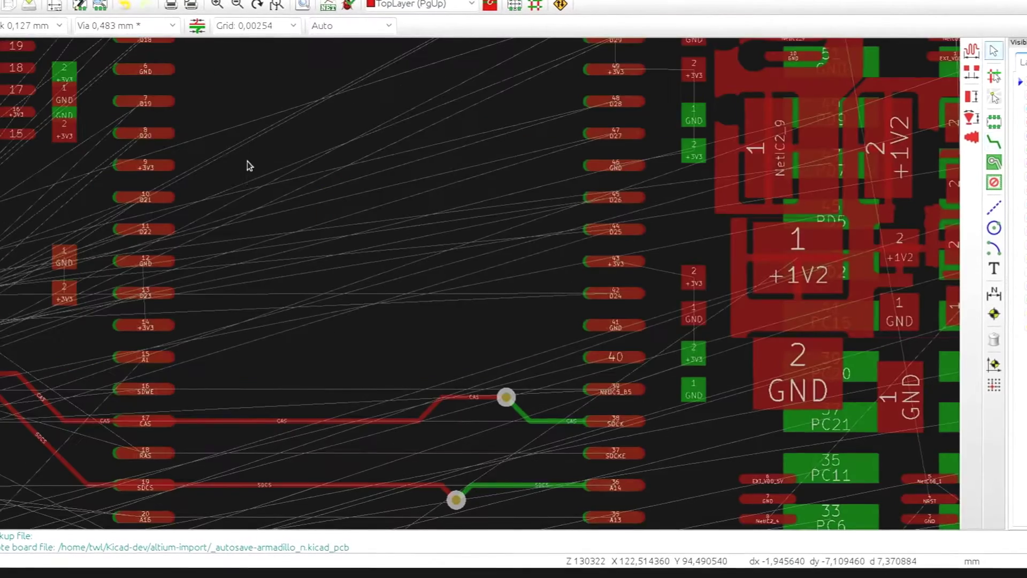
Switch the track width to 0.250 mm and route SDCKE from pad A2 through a via to bottom-layer pad 37.
left_click(147, 196)
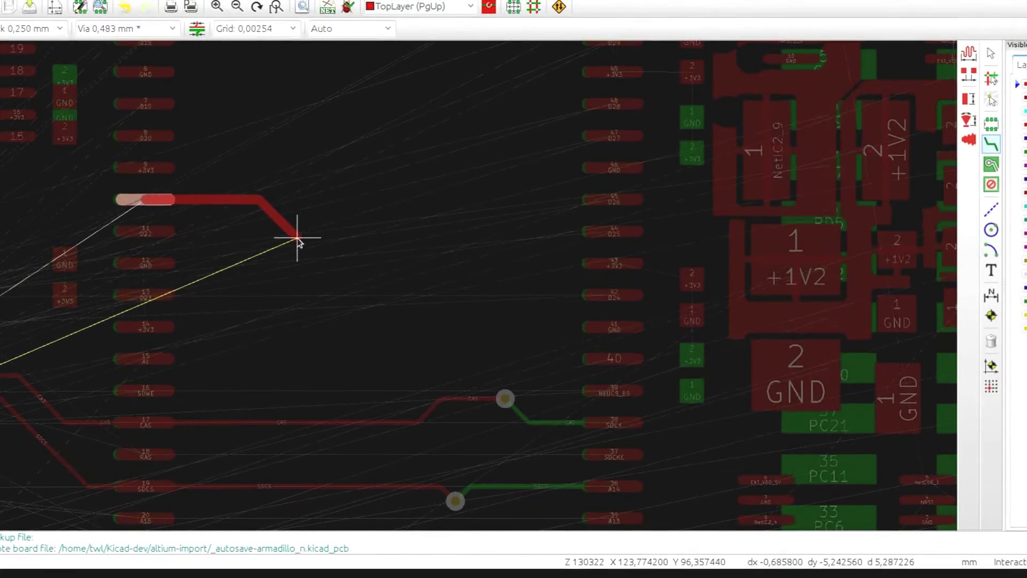
key("w")
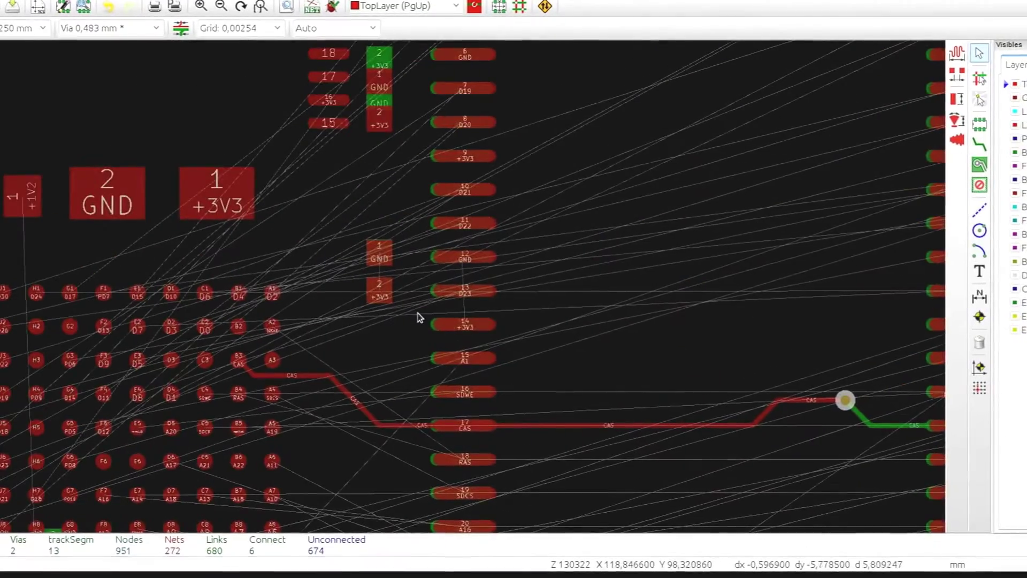
key("x")
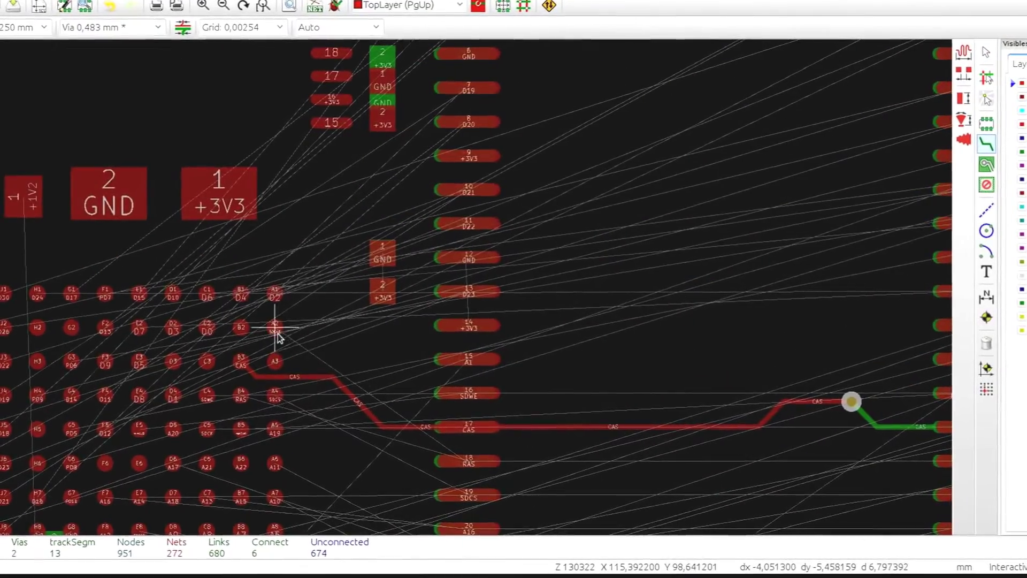
left_click(273, 327)
scroll(339, 316, "up", 3)
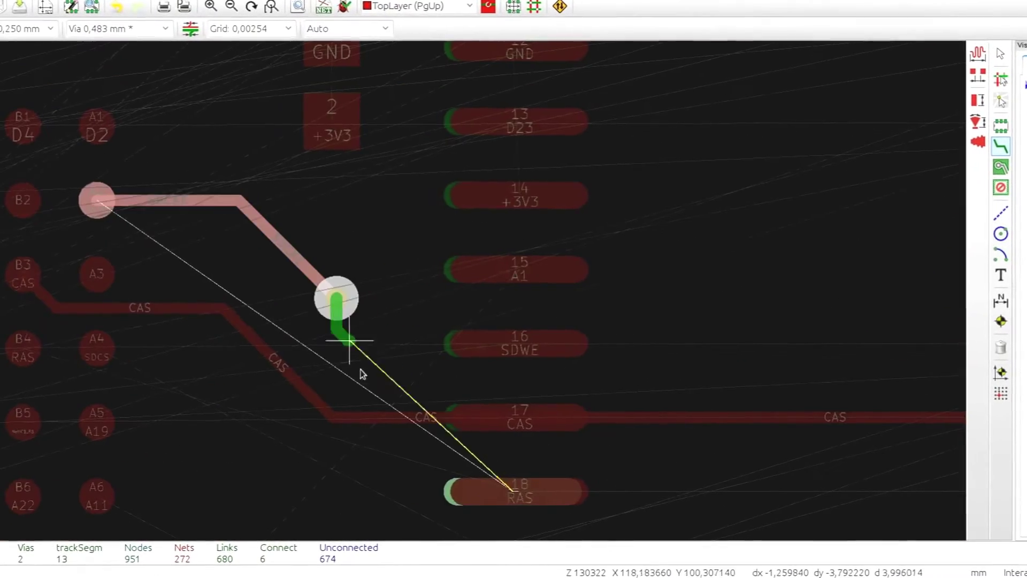
left_click(465, 490)
Route the SDCS net on the top layer from ball-grid pad A4 to pad 19.
middle_click_drag(205, 281, 337, 334)
left_click(221, 397)
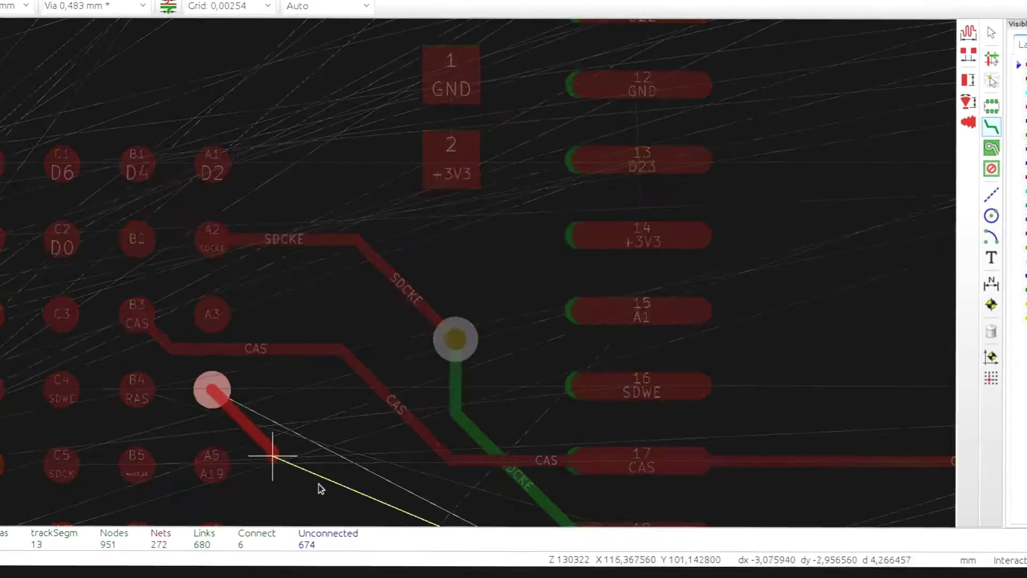
middle_click_drag(343, 511, 203, 161)
left_click(489, 278)
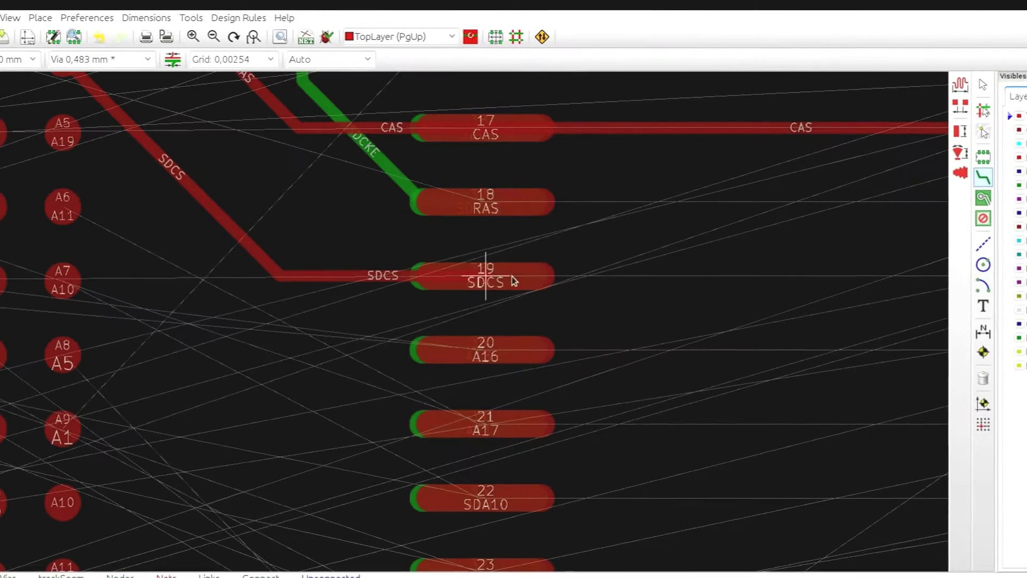
Continue SDCS from pad 19 across to the opposite pad row, changing to the bottom layer through a via.
left_click(508, 280)
middle_click_drag(797, 294, 230, 289)
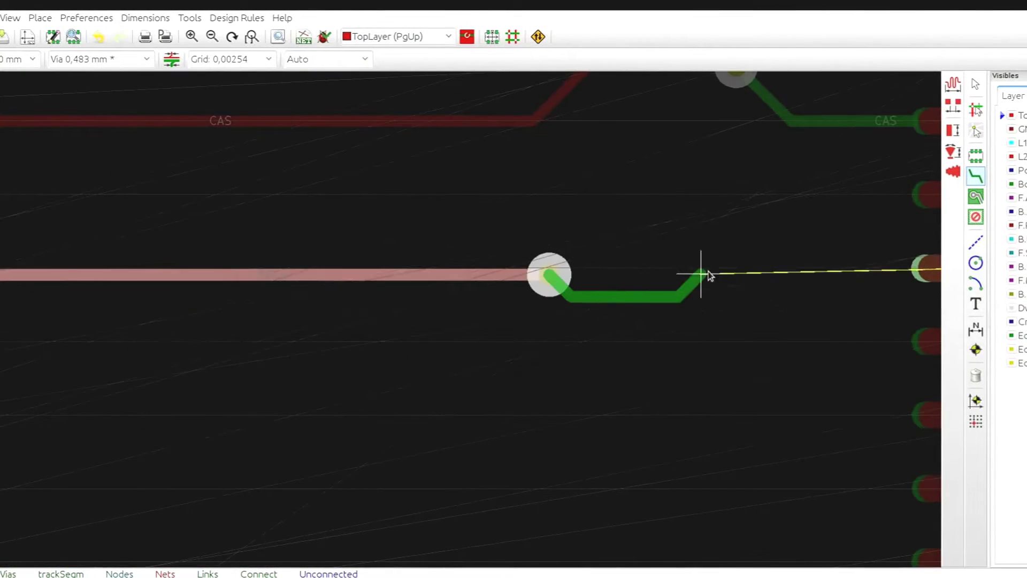
middle_click_drag(708, 273, 345, 285)
left_click(615, 280)
Route A16 from pad 20 to ball-grid pad F7, running on the bottom layer between two vias.
middle_click_drag(234, 282, 1024, 276)
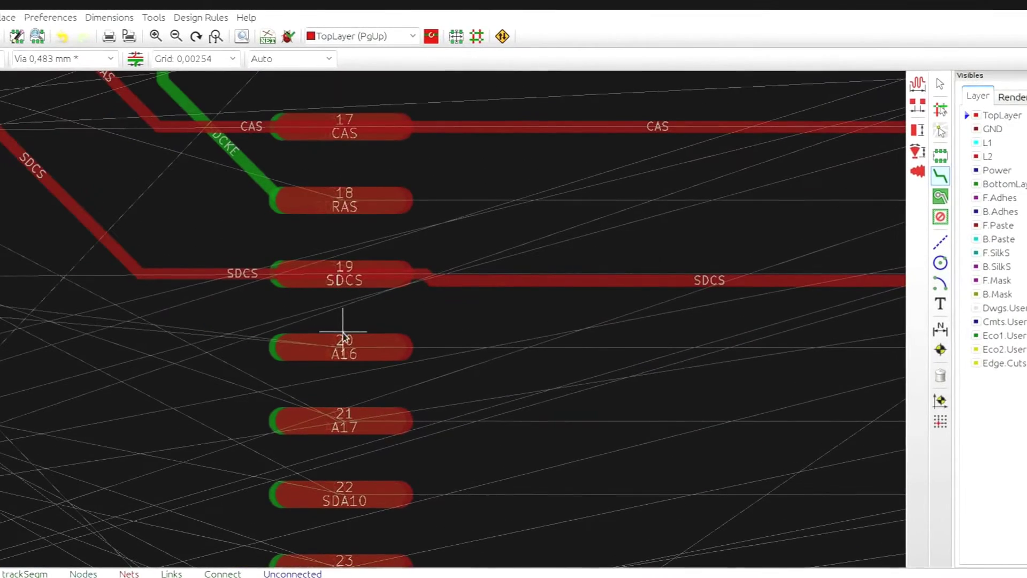
left_click(366, 352)
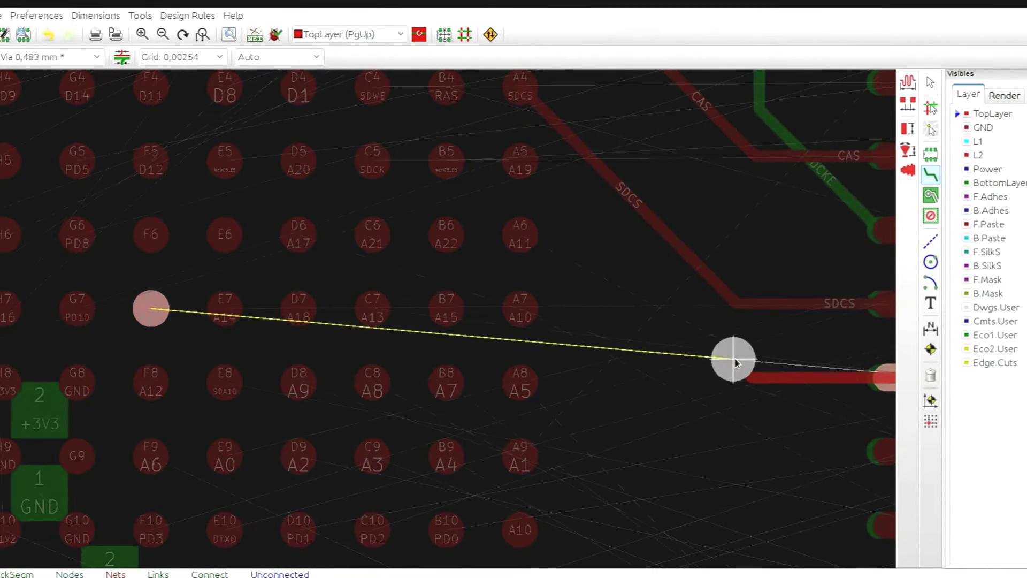
double_click(146, 325)
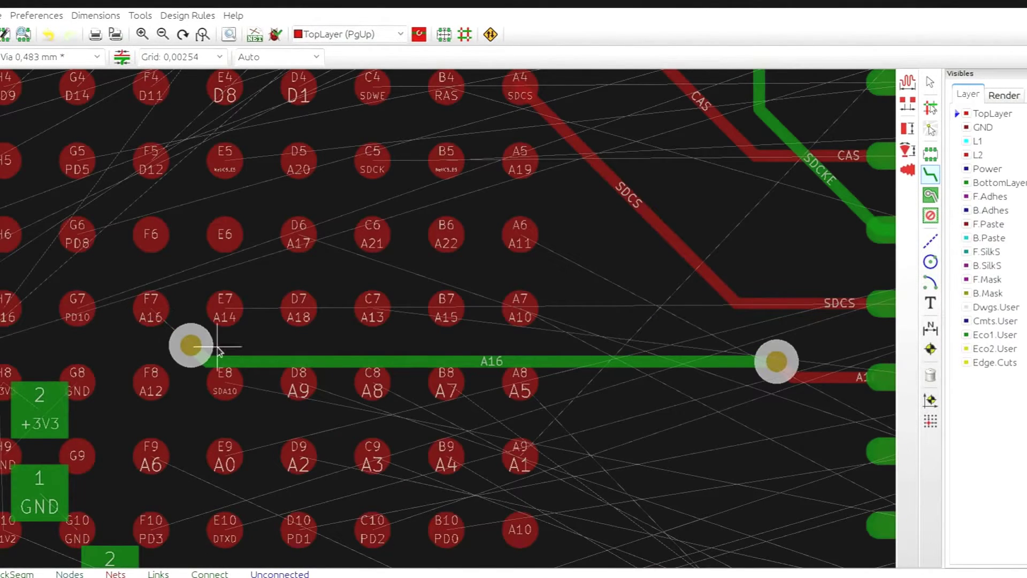
left_click(153, 310)
double_click(191, 345)
Route A5 from pad A8 through a via, down the bottom layer, ending in a second via near pad 26.
middle_click_drag(399, 366, 148, 277)
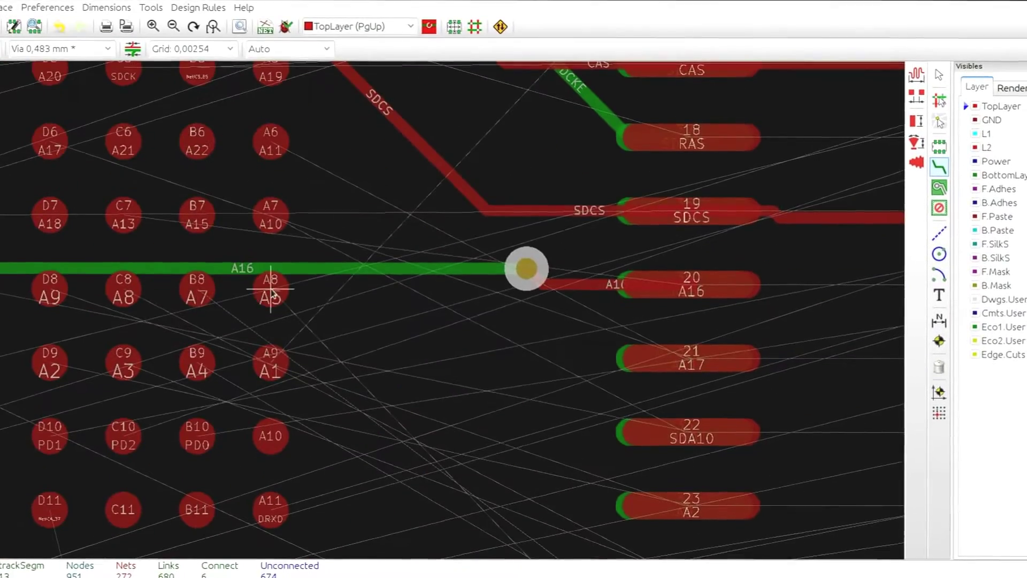
left_click(270, 290)
middle_click_drag(472, 415, 396, 347)
scroll(398, 347, "down", 2)
scroll(411, 346, "up", 2)
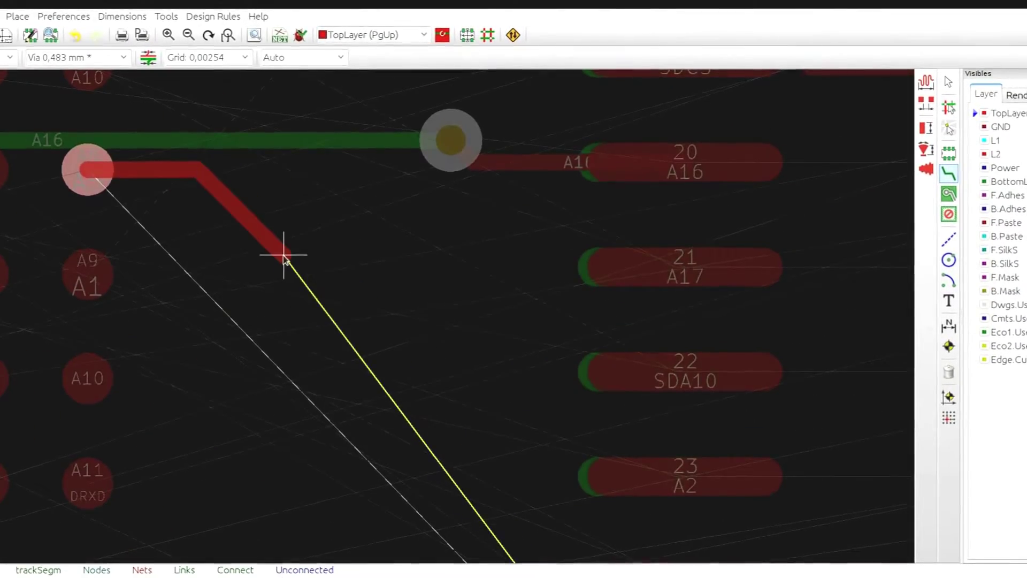
key("v")
left_click(283, 256)
middle_click_drag(386, 533, 358, 171)
key("v")
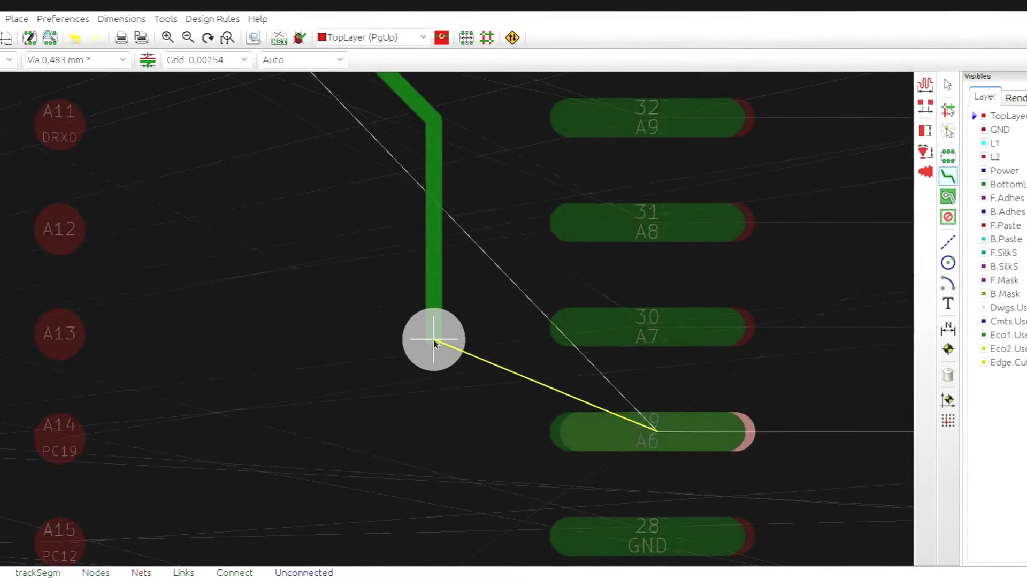
key("Escape")
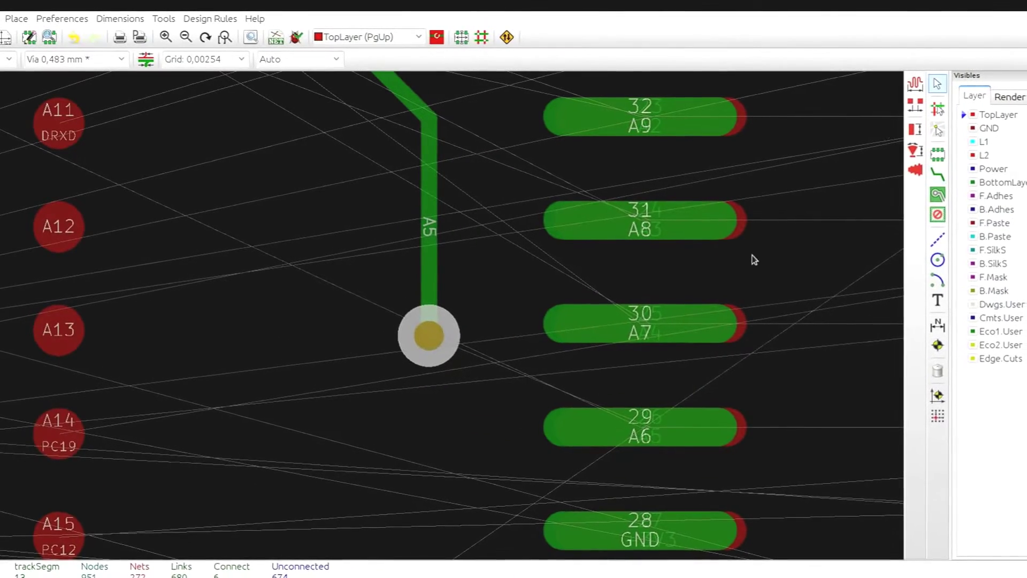
Connect the A5 via to pad 26 and continue A5 through another via to the bottom-layer pad behind pad 29.
key("x")
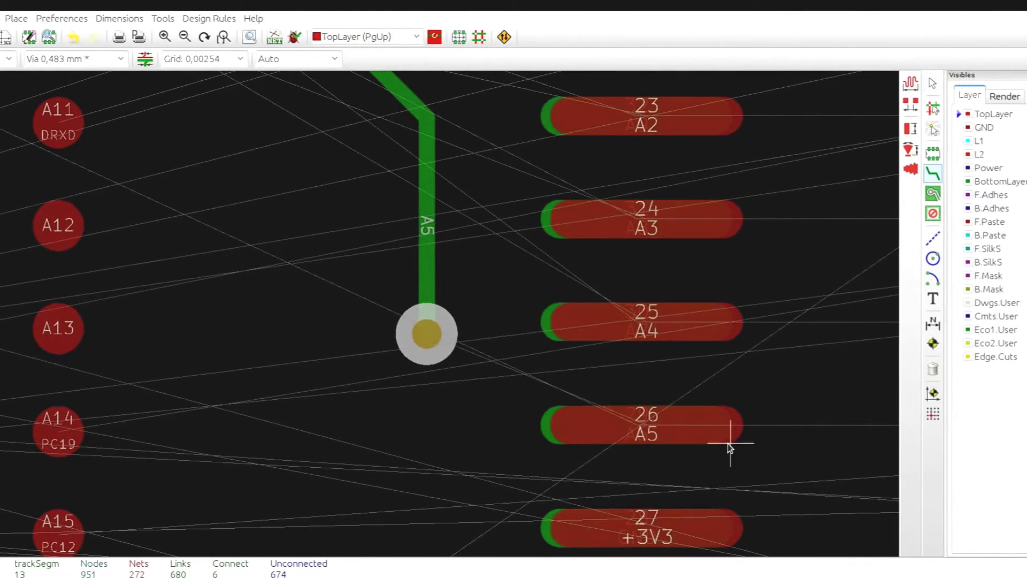
left_click(653, 427)
left_click(428, 336)
left_click(669, 428)
key("v")
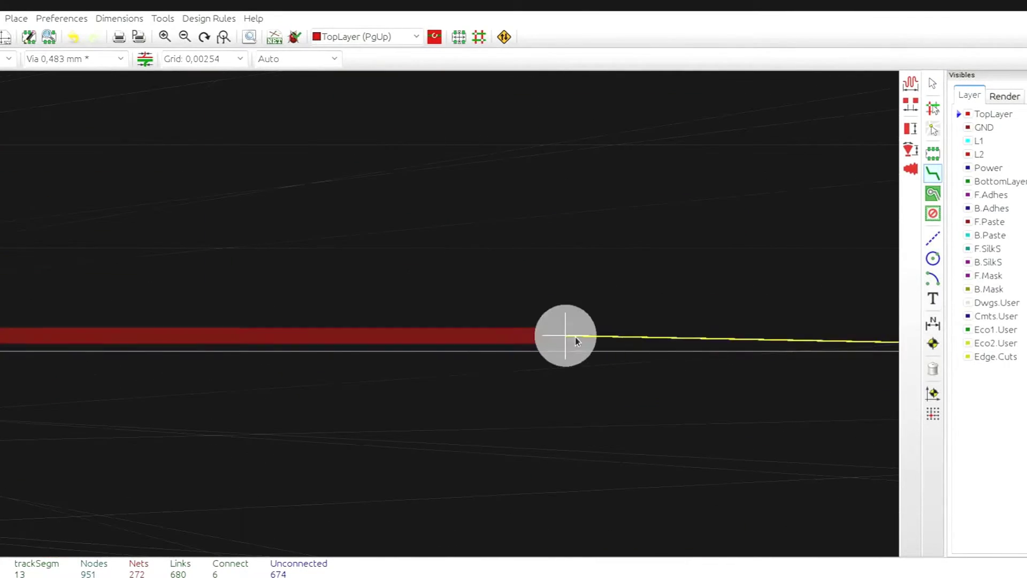
left_click(646, 364)
scroll(337, 356, "down", 2)
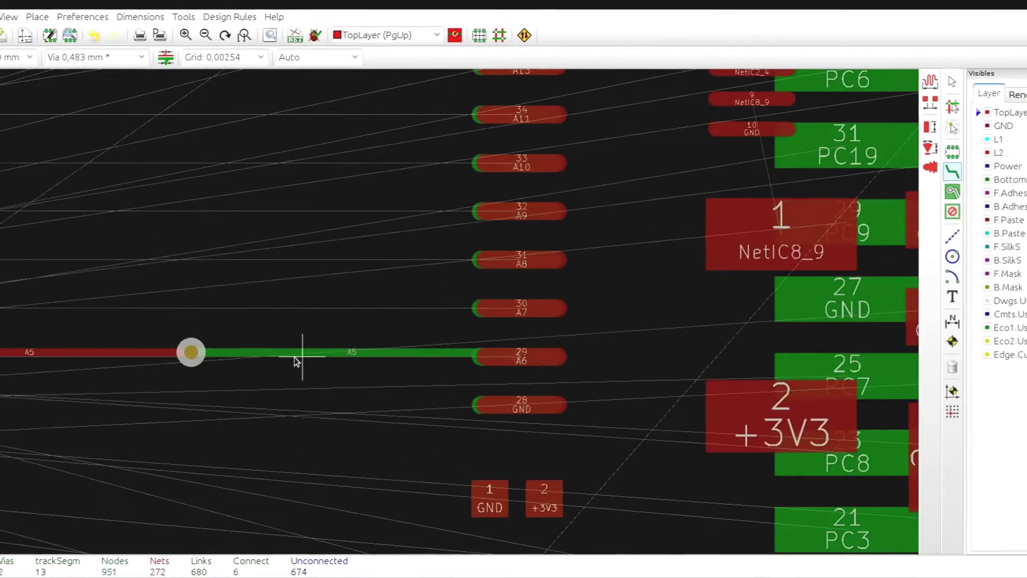
Route a short +3V3 track from pad 27 to a via, and a top-layer A4 track from pad 25 to pad B9.
middle_click_drag(238, 348, 648, 384)
middle_click_drag(235, 420, 444, 420)
scroll(433, 410, "up", 1)
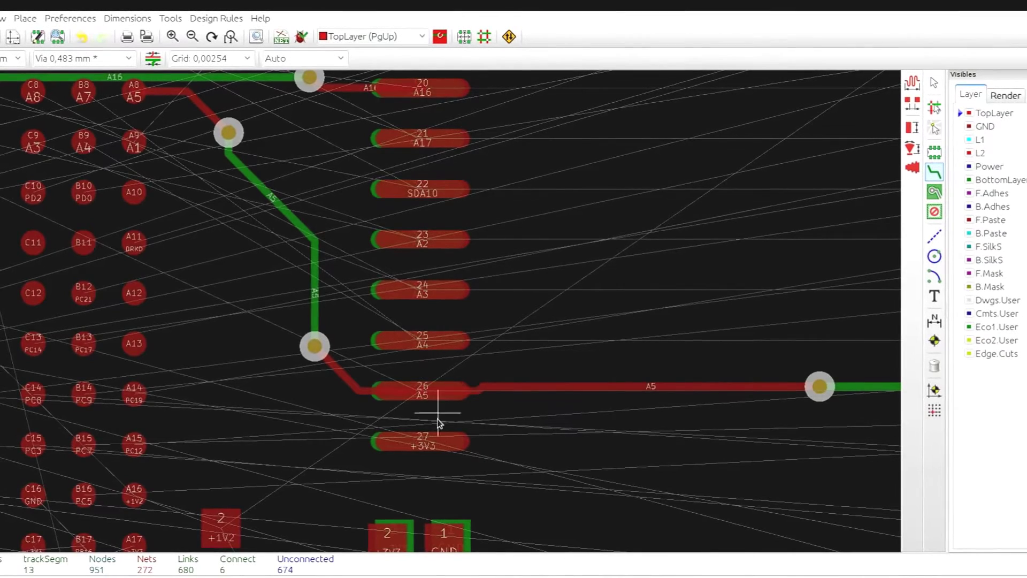
left_click(425, 436)
left_click(532, 443)
left_click(421, 342)
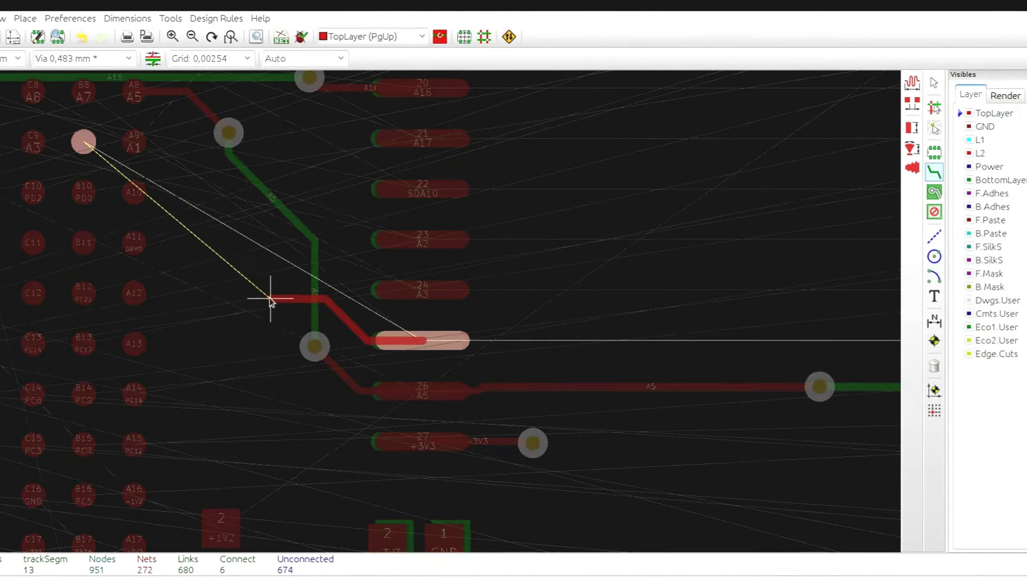
left_click(83, 142)
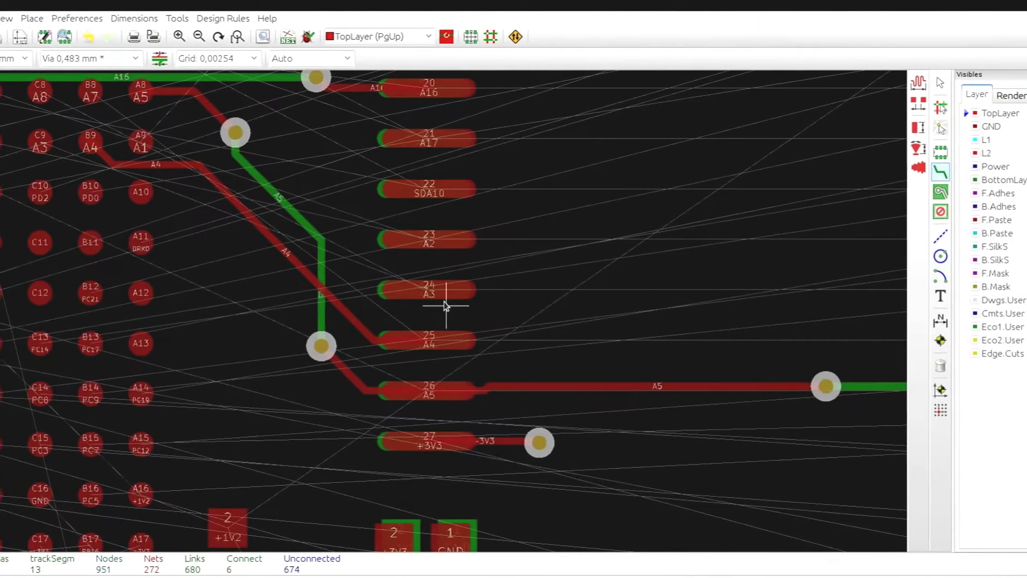
Route A3 from pad 24 to pad C9 with a bottom-layer section between two vias, shoving the A5 via aside.
left_click(399, 288)
middle_click_drag(326, 218, 478, 368)
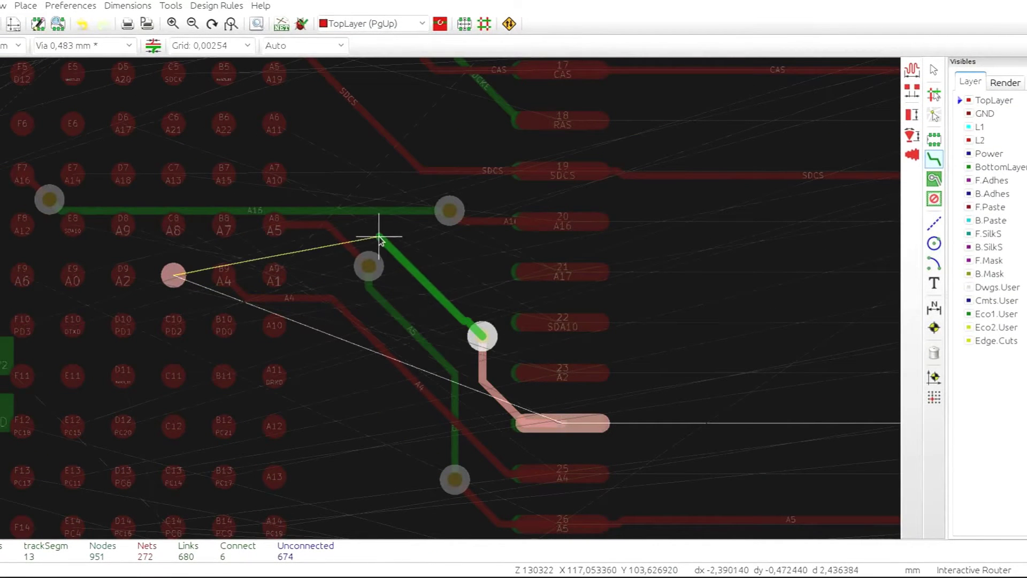
left_click(289, 262)
key("v")
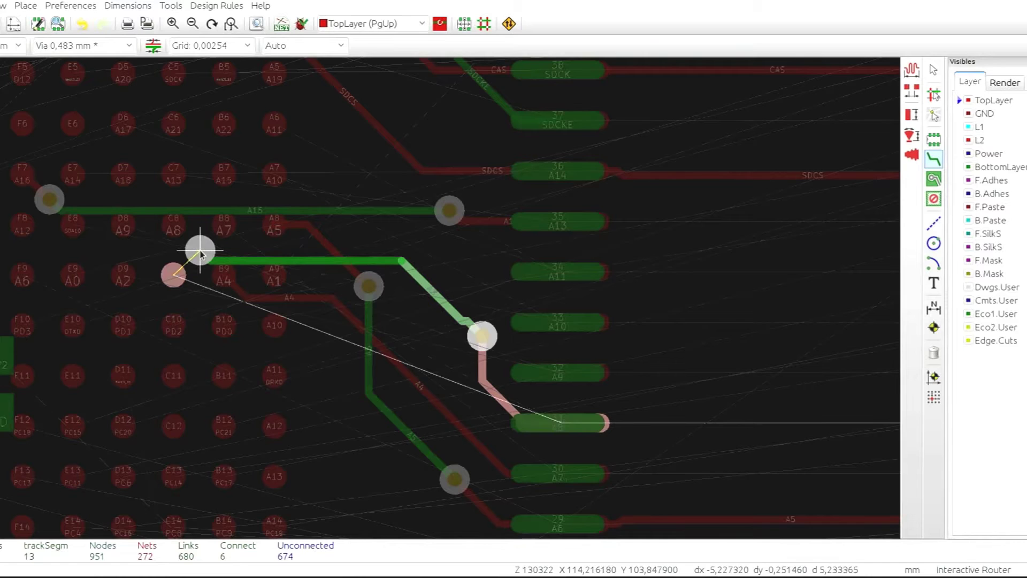
left_click(182, 274)
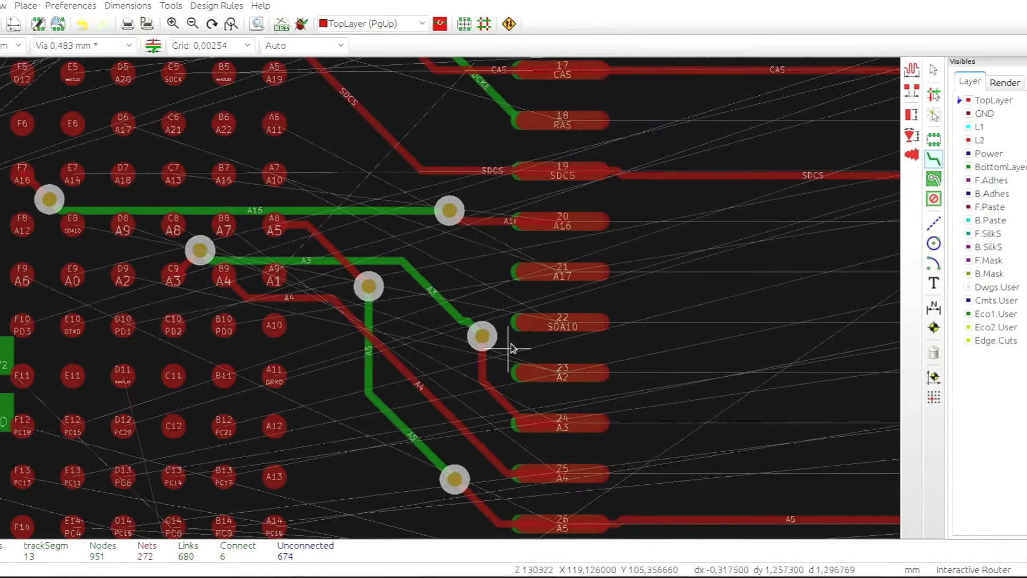
Route SDA10 from pad 22 to pad E8 on the bottom layer between two vias, shoving the A16 and A3 tracks.
left_click(564, 322)
left_click(466, 276)
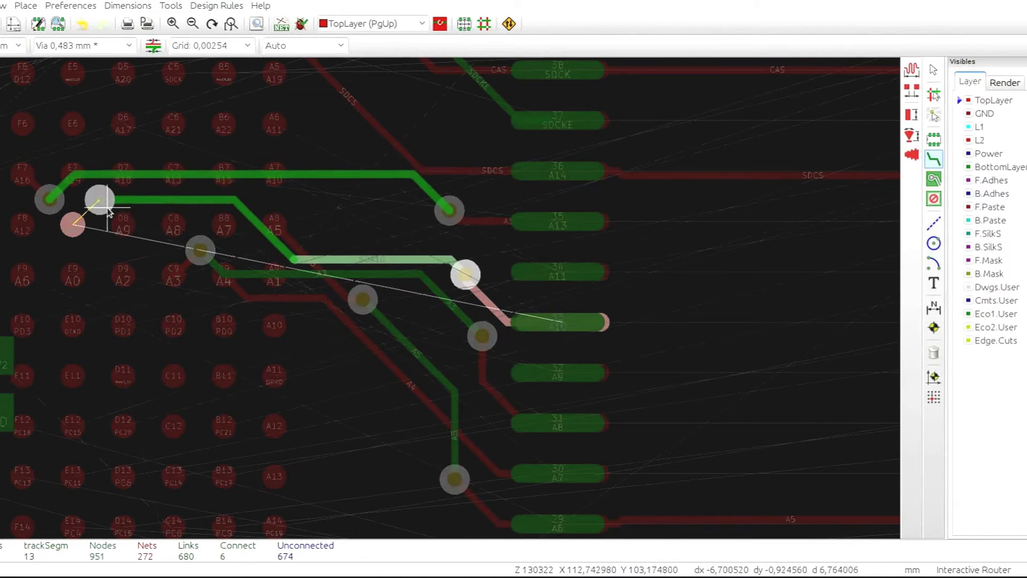
left_click(84, 225)
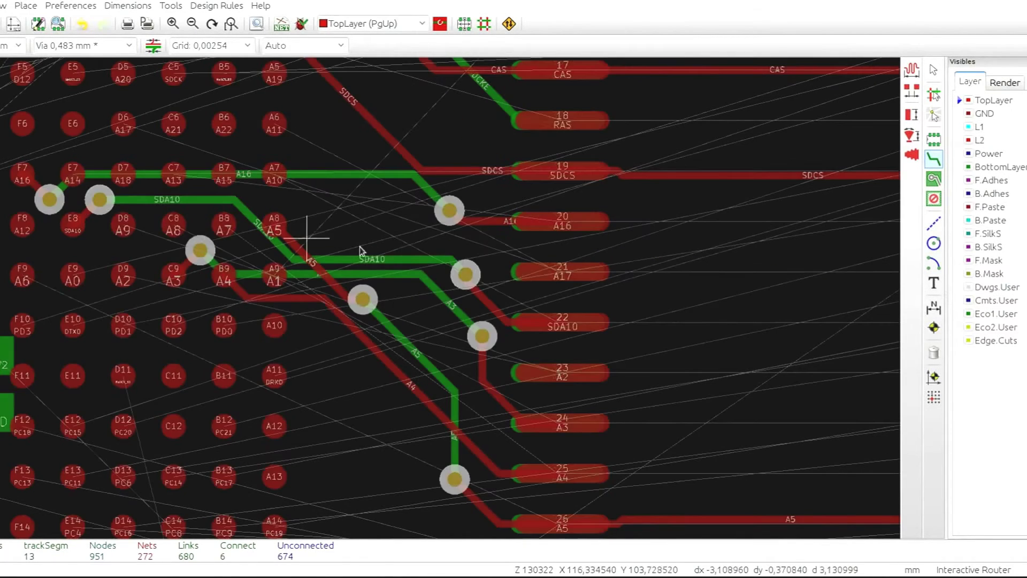
Route A17 from pad 21 along the bottom layer between two vias and join it to pad D6 on the top layer.
left_click(561, 280)
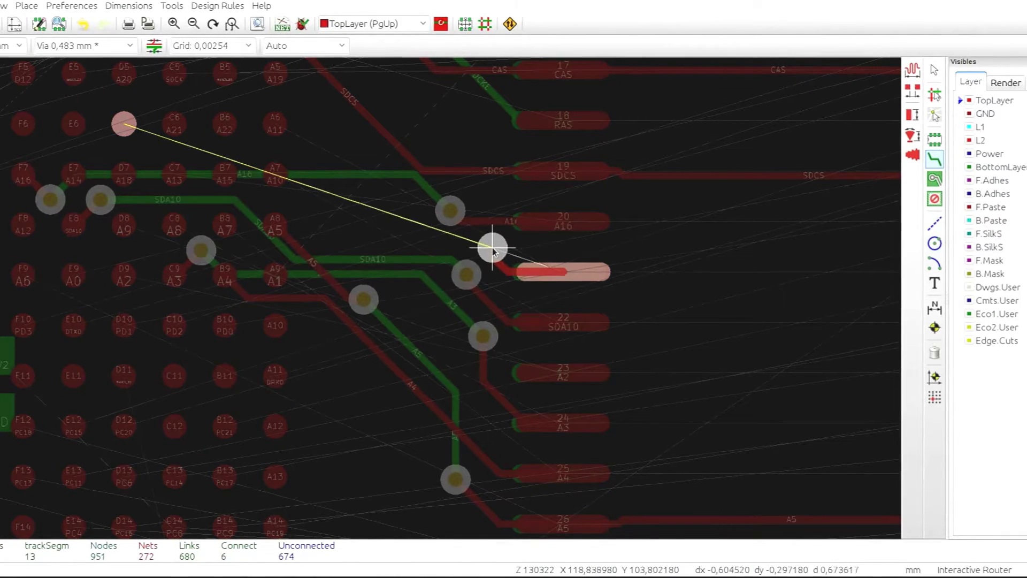
left_click(492, 248)
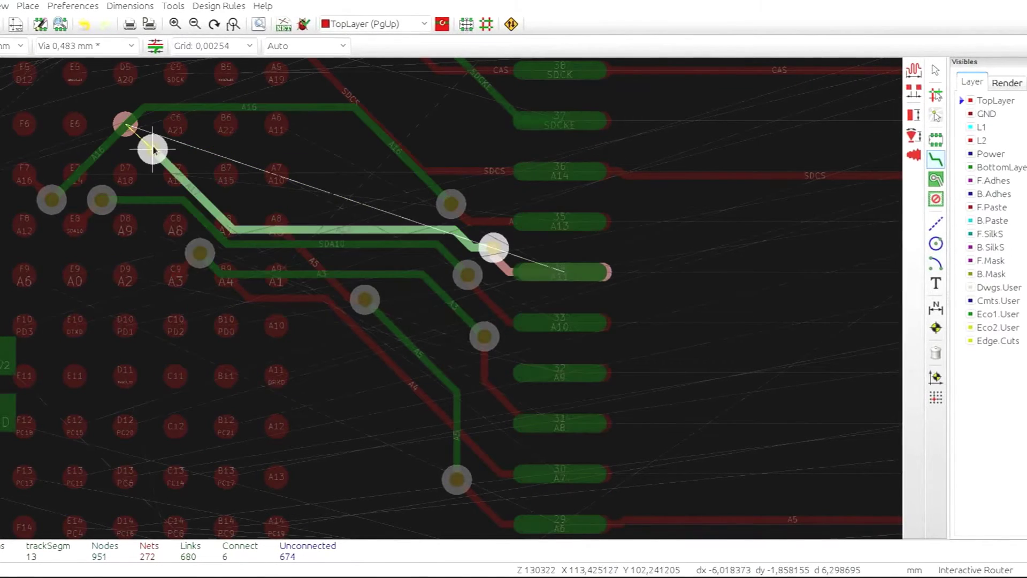
key("Escape")
left_click(128, 125)
key("Escape")
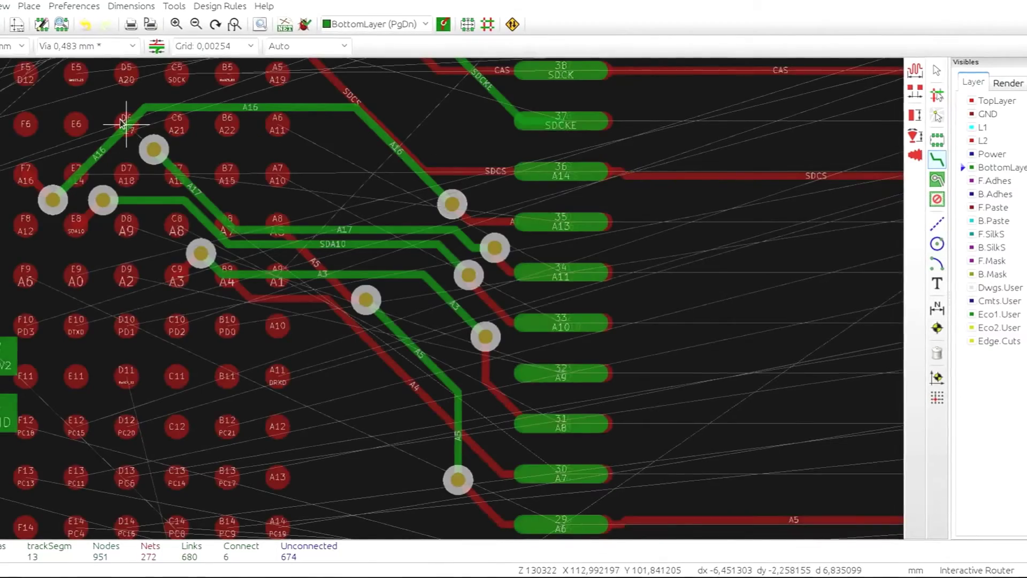
key("Page_Up")
left_click(126, 124)
left_click(153, 149)
Route RAS from pad 18 along the bottom layer between two vias and join it to pad B4 on the top layer.
scroll(500, 220, "up", 1)
middle_click_drag(556, 169, 622, 340)
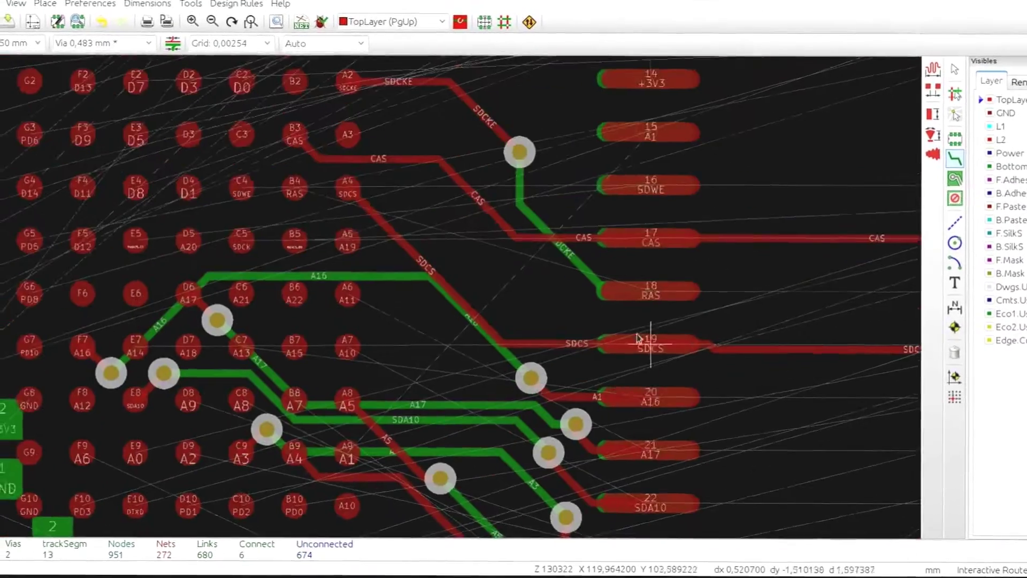
left_click(645, 294)
scroll(568, 347, "up", 3)
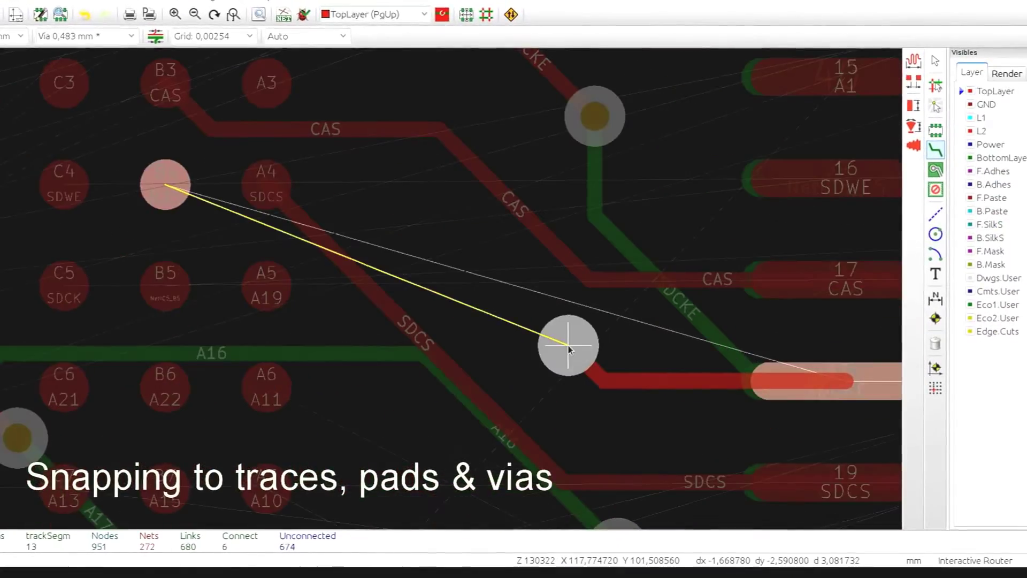
left_click(542, 338)
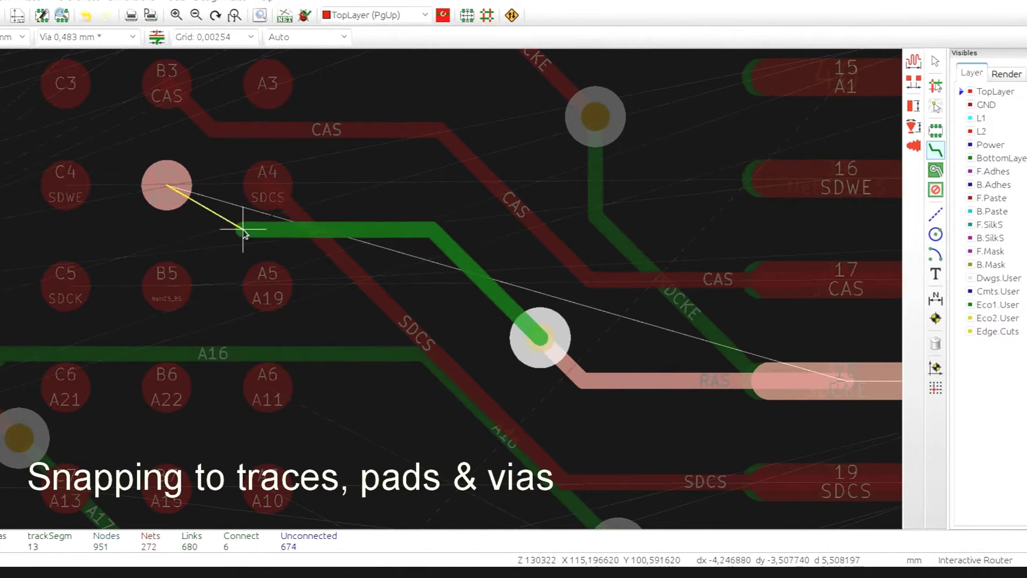
key("v")
left_click(220, 235)
key("Escape")
left_click(167, 185)
left_click(220, 236)
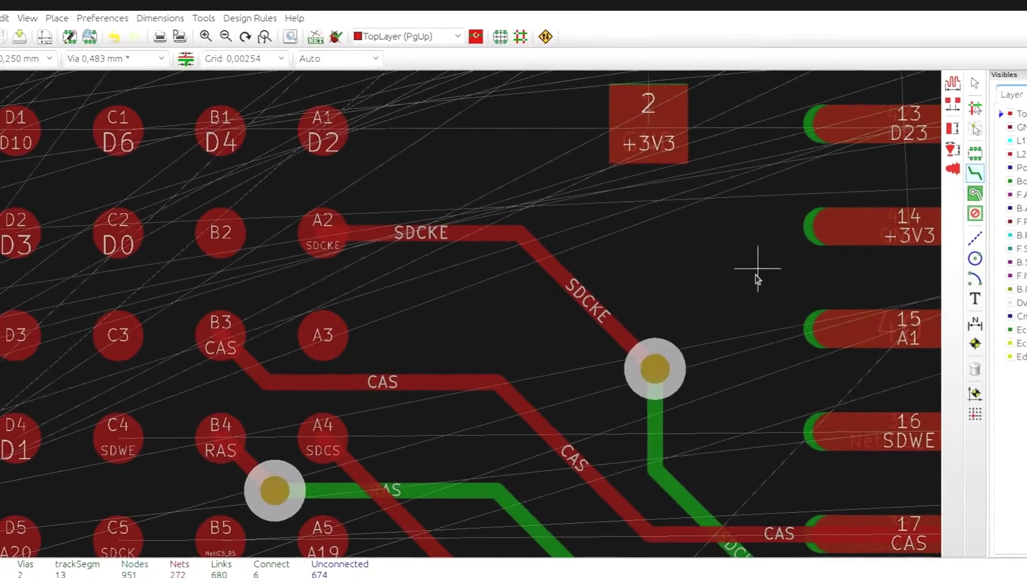
left_click(323, 130)
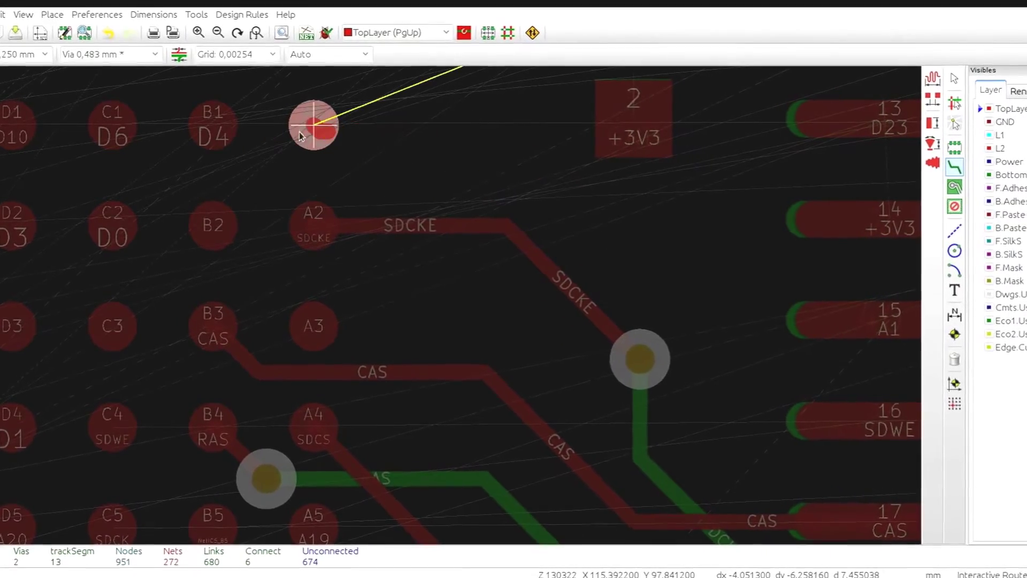
key("Escape")
middle_click_drag(722, 516, 484, 284)
scroll(484, 286, "down", 3)
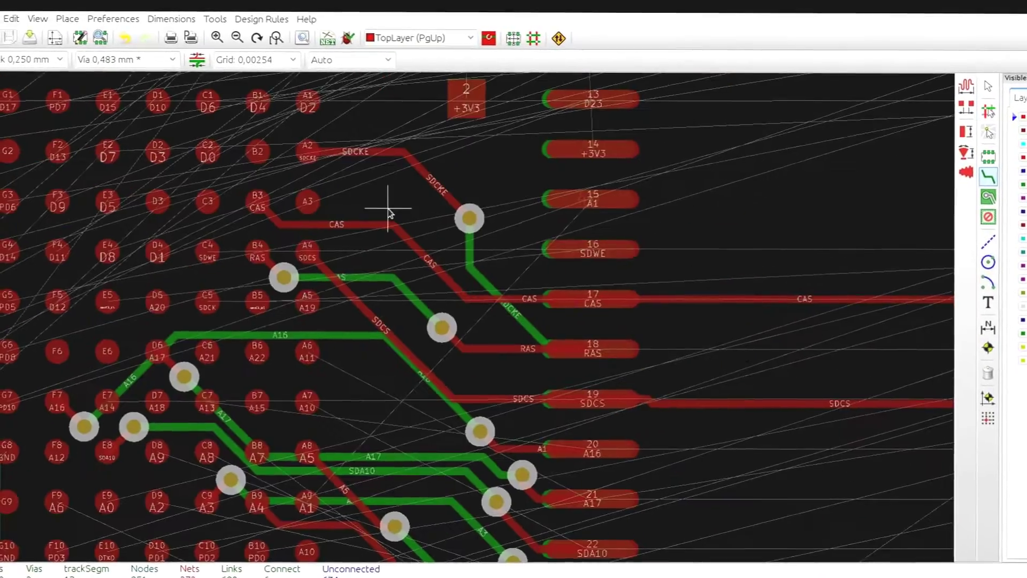
Route SDWE from pad 16 to pad C4 with a bottom-layer section between two vias, shoving the SDCKE track and its via.
middle_click_drag(383, 201, 412, 315)
left_click(578, 327)
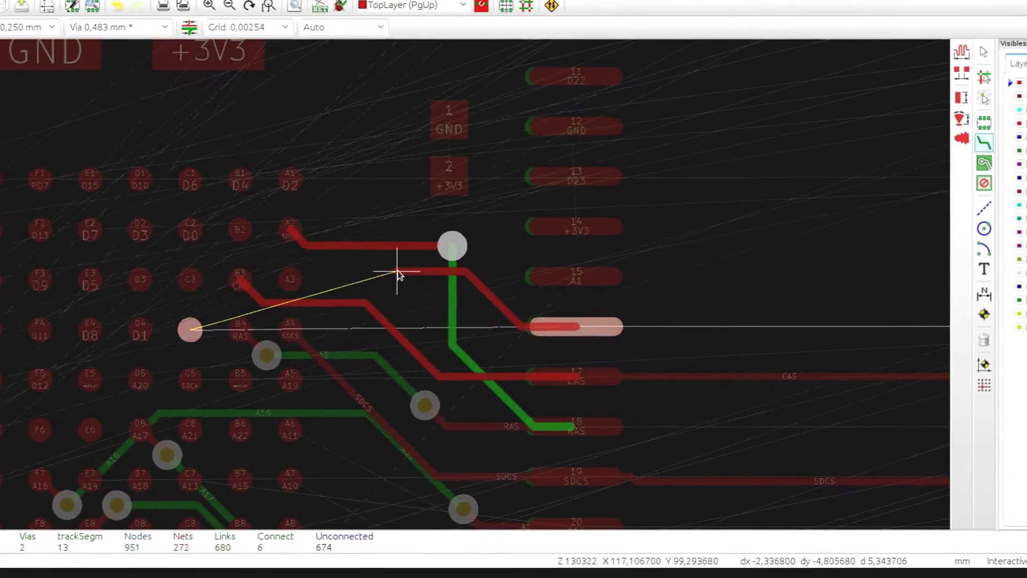
left_click(452, 242)
key("v")
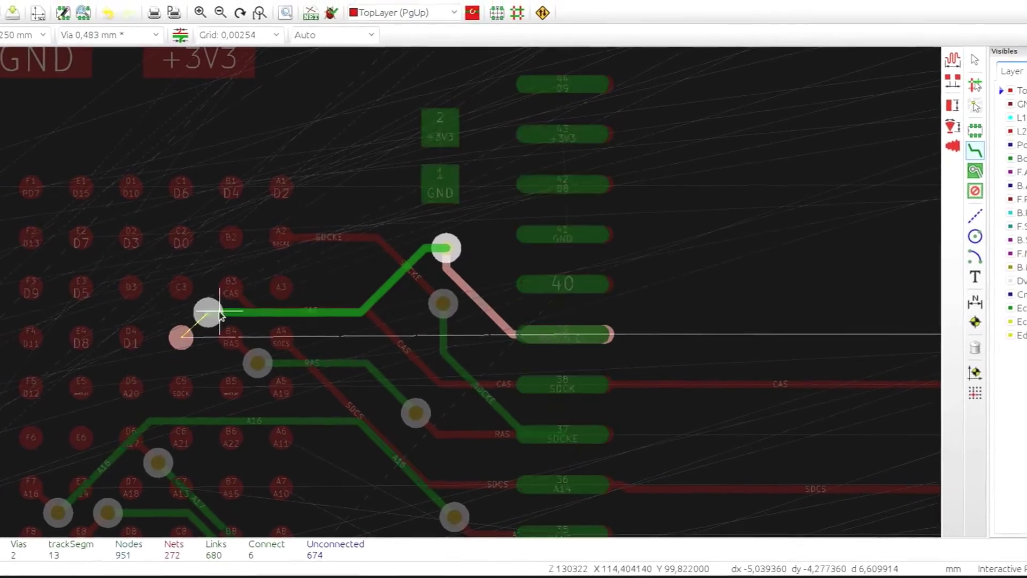
left_click(210, 307)
left_click(187, 329)
middle_click_drag(498, 206, 500, 252)
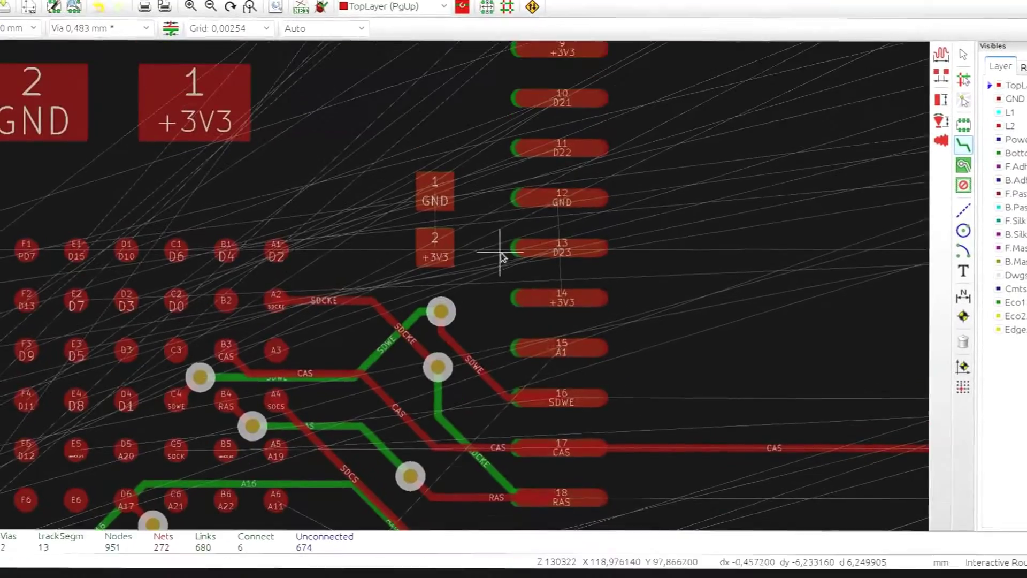
Open the recently used board armadillo_a.kicad_pcb in place of the current board.
scroll(625, 290, "down", 1)
scroll(624, 291, "down", 2)
middle_click_drag(664, 391, 367, 229)
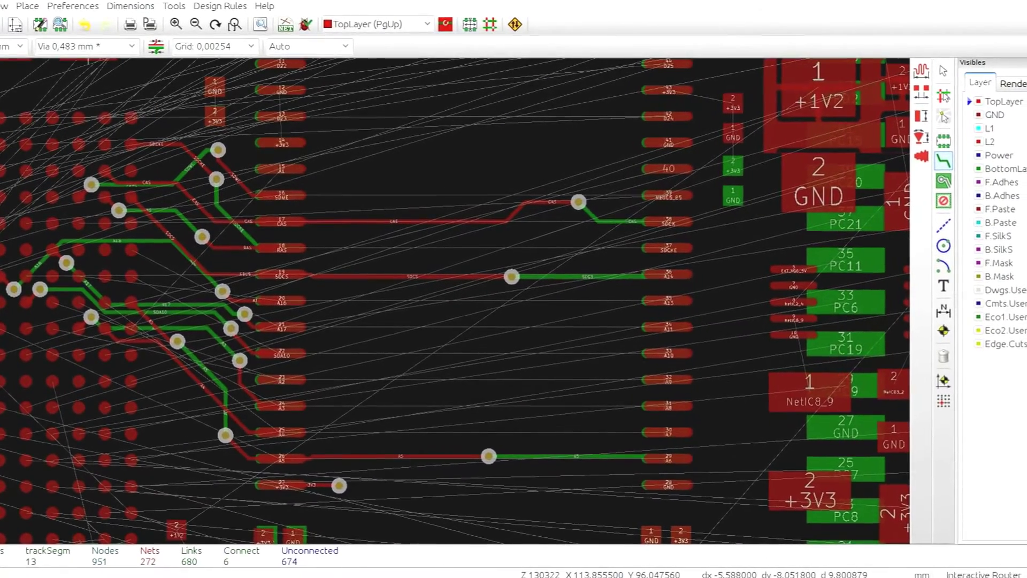
left_click(0, 6)
key("Down")
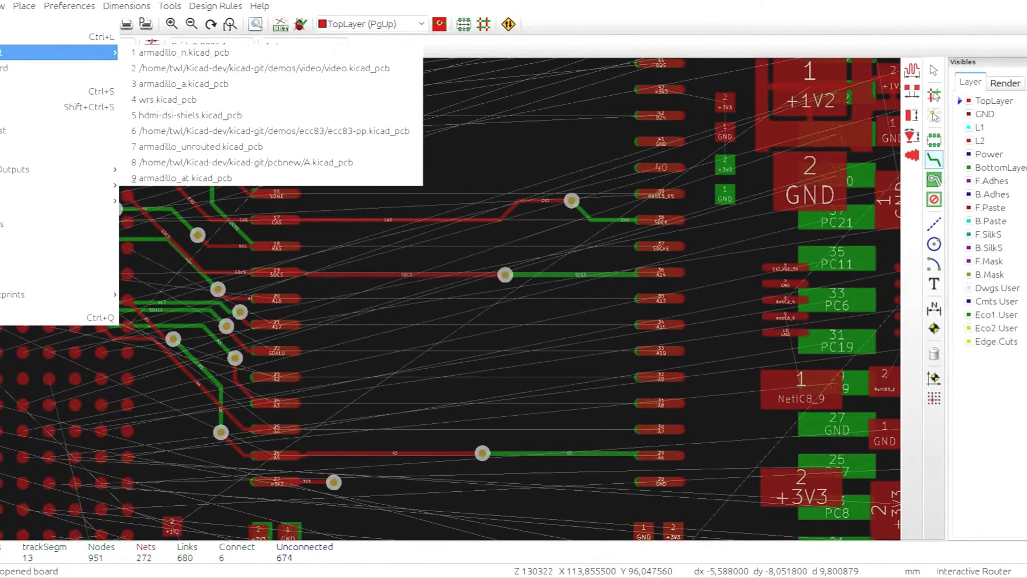
left_click(184, 89)
left_click(575, 353)
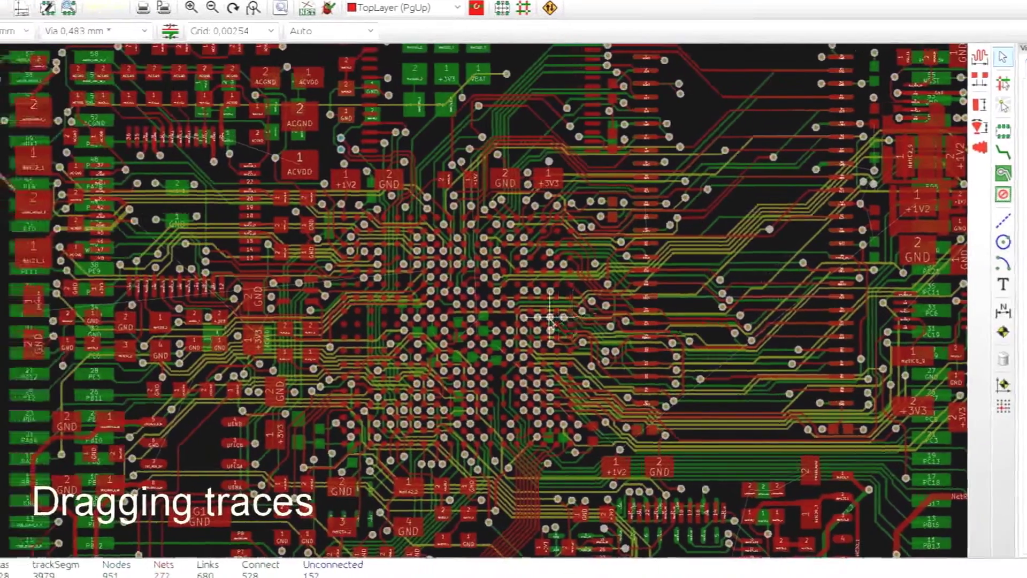
Try dragging the bottom-layer NetIC5_M17 track toward the grid's V column, shoving the parallel NetIC5 tracks.
scroll(495, 318, "up", 3)
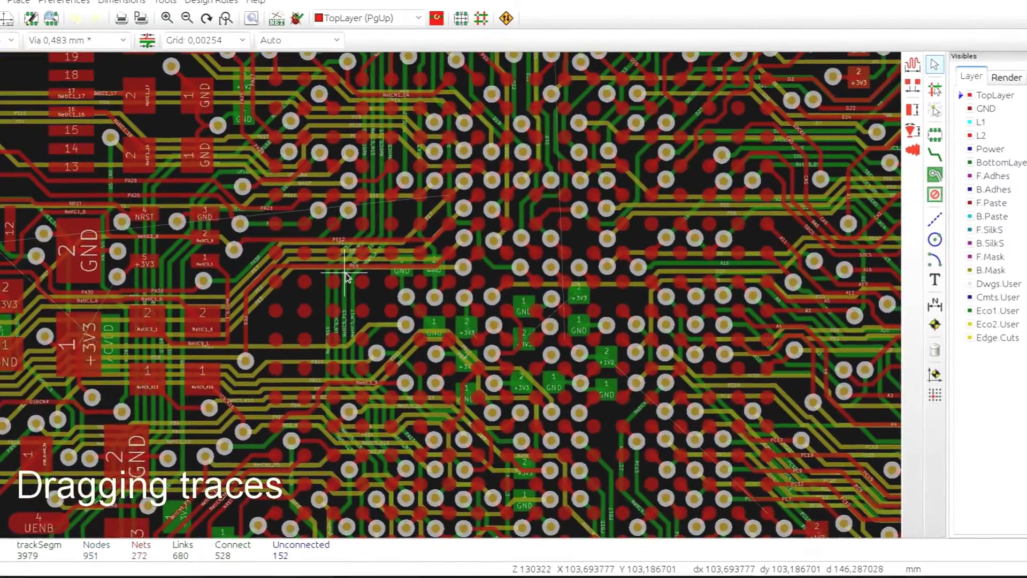
scroll(312, 284, "up", 3)
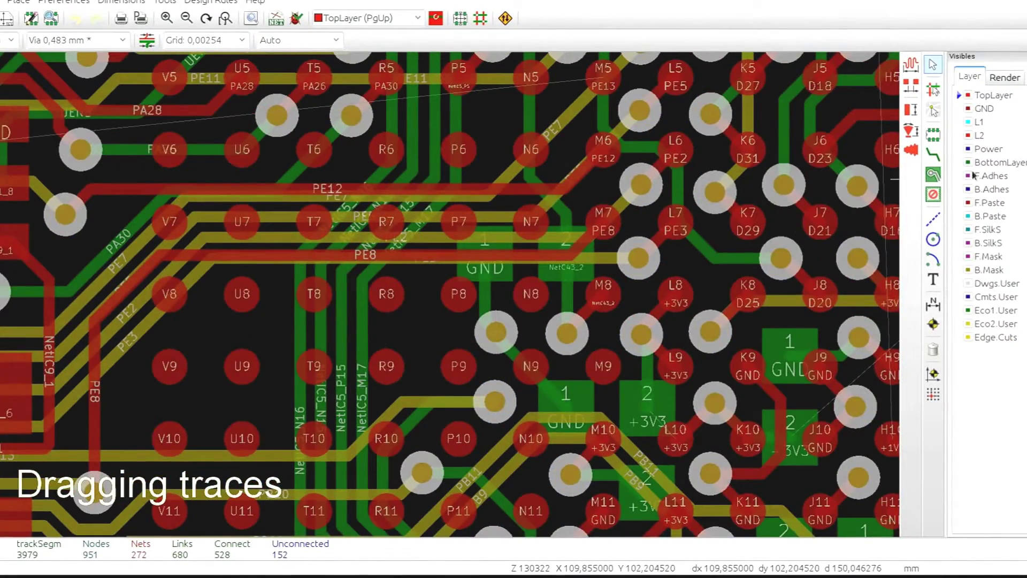
mouse_move(363, 336)
left_mouse_down()
mouse_move(269, 353)
mouse_move(354, 352)
mouse_move(305, 347)
mouse_move(318, 373)
left_mouse_up()
middle_click_drag(318, 376, 349, 153)
mouse_move(365, 160)
left_mouse_down()
mouse_move(385, 201)
mouse_move(458, 191)
mouse_move(400, 205)
left_mouse_up()
middle_click_drag(400, 204, 471, 393)
key("Escape")
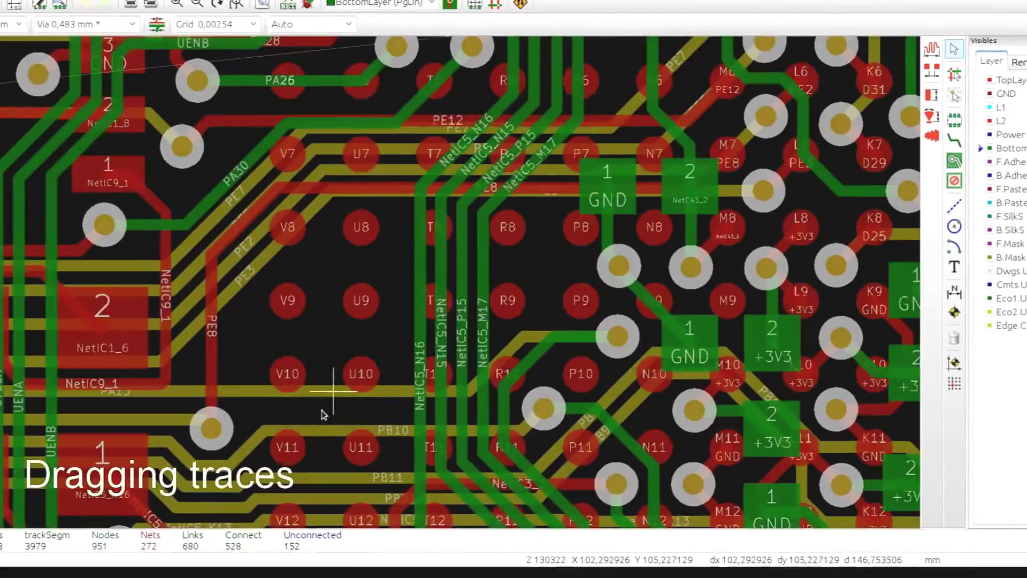
Try dragging traces between the grid's V column and the NetIC1_6 pads, shoving the neighbouring tracks.
middle_click_drag(323, 415, 401, 262)
mouse_move(310, 422)
left_mouse_down()
mouse_move(296, 385)
mouse_move(312, 305)
mouse_move(307, 412)
mouse_move(300, 364)
mouse_move(332, 396)
mouse_move(332, 349)
mouse_move(329, 405)
mouse_move(307, 267)
left_mouse_up()
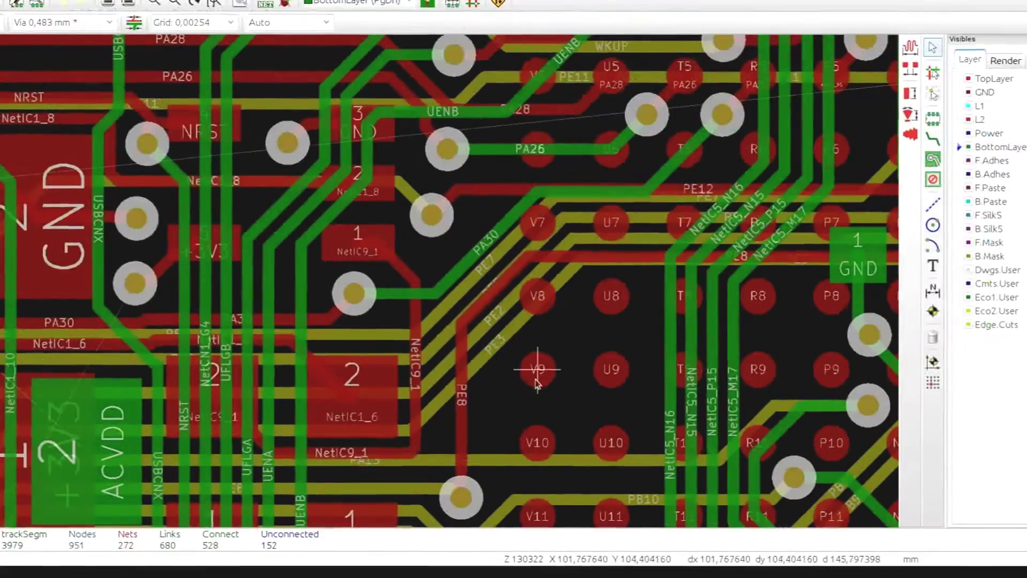
mouse_move(515, 332)
left_mouse_down()
mouse_move(381, 329)
mouse_move(571, 338)
mouse_move(477, 298)
mouse_move(684, 294)
mouse_move(366, 283)
left_mouse_up()
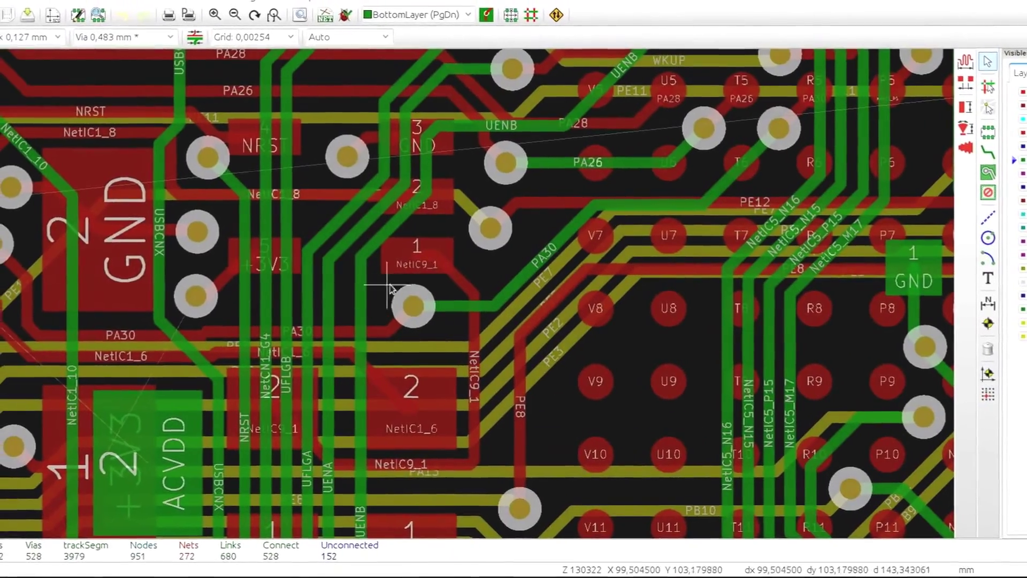
Try dragging the diagonal traces beside pads V7 and V8, including the PA30 bend above V7, to shove their neighbours.
scroll(626, 249, "down", 3)
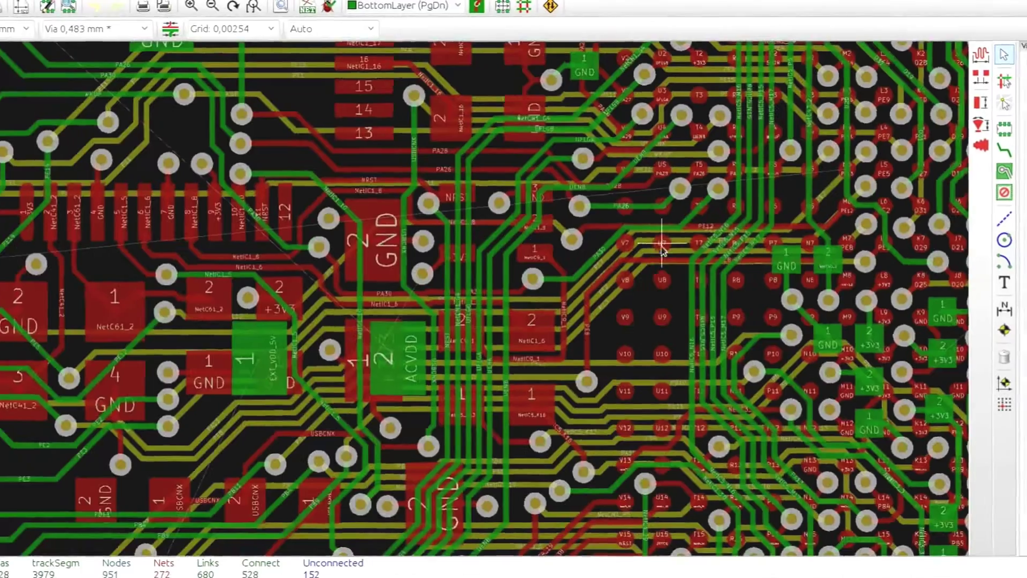
middle_click_drag(663, 246, 353, 286)
scroll(230, 281, "up", 4)
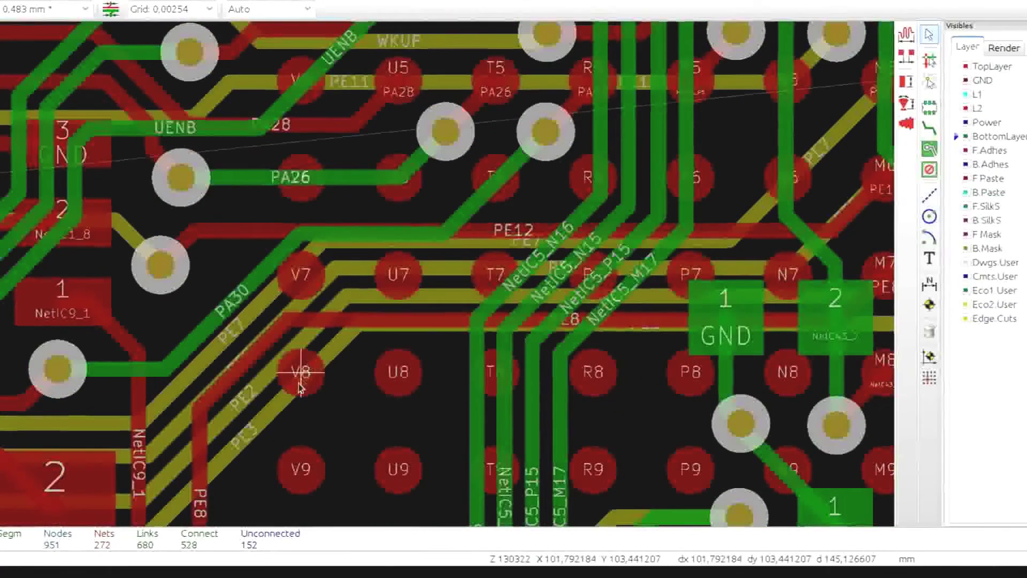
left_click_drag(274, 408, 387, 357)
key("Escape")
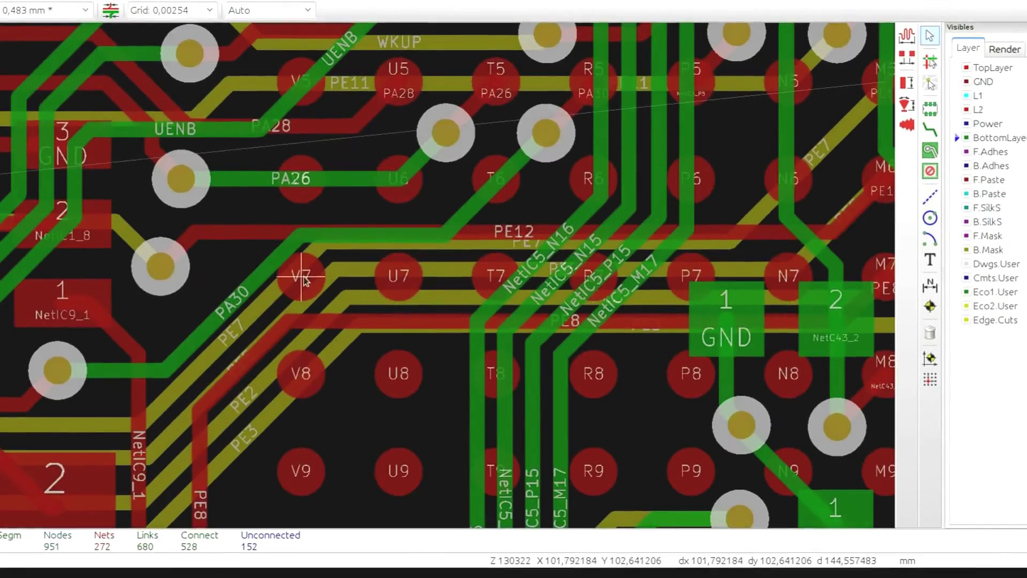
left_click_drag(299, 239, 324, 421)
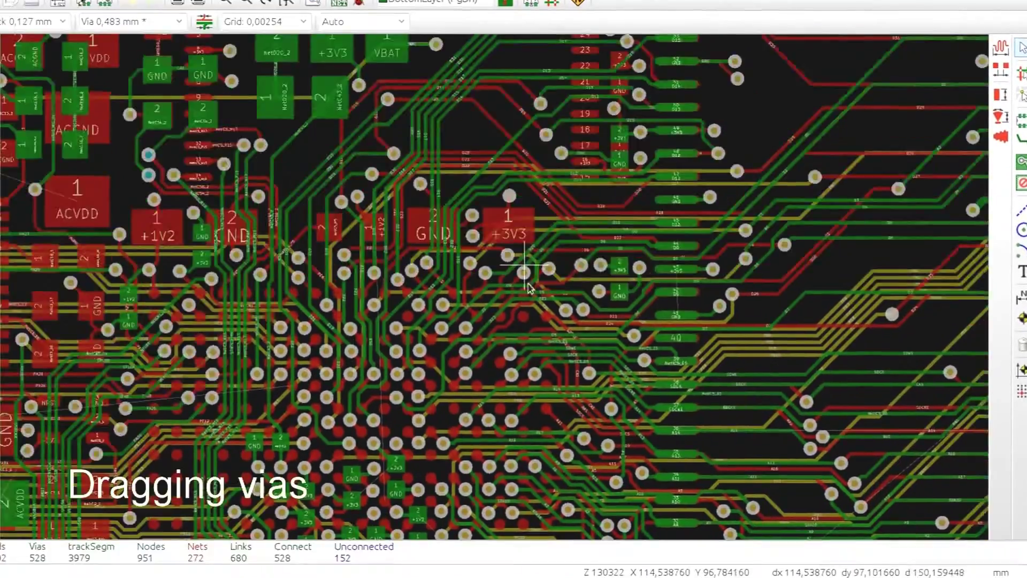
Try dragging the D18 via above the NetIC5_P5 pad, shoving the surrounding bottom-layer tracks and vias.
scroll(527, 286, "up", 2)
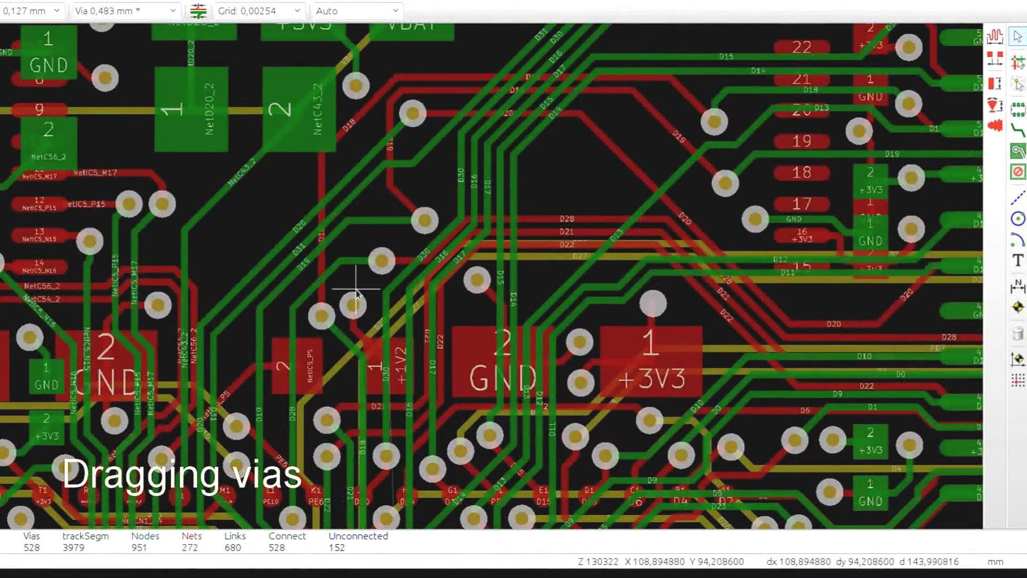
left_click_drag(319, 308, 307, 282)
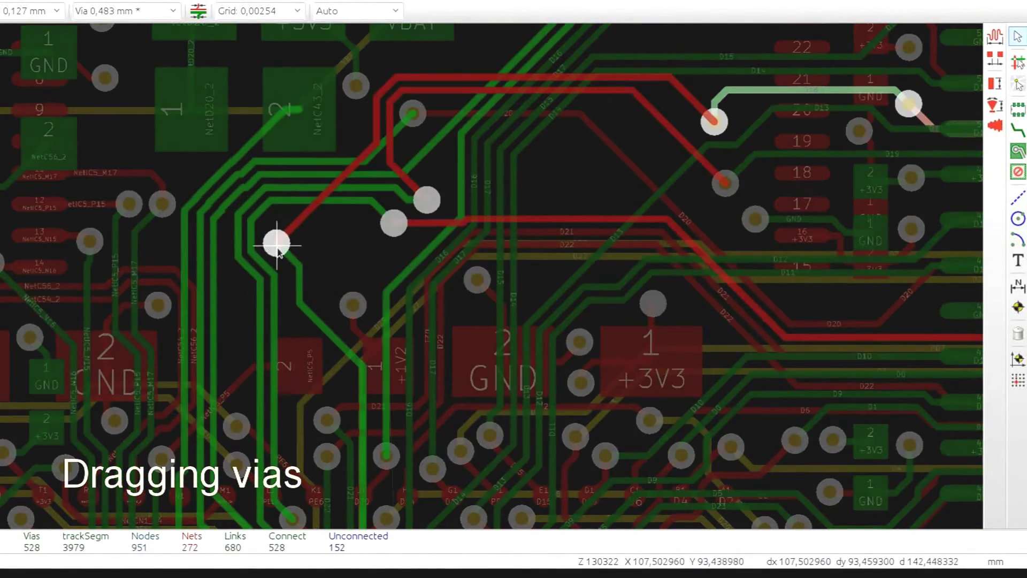
left_click_drag(203, 304, 359, 219)
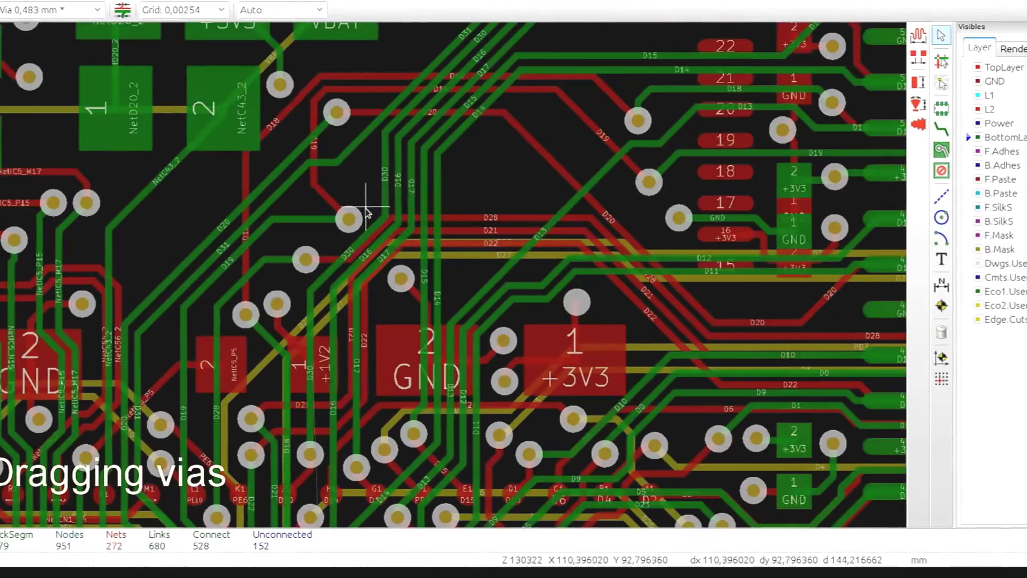
Try dragging the SDWE via beside pad 39, shoving the adjacent tracks on several layers.
middle_click_drag(554, 299, 264, 48)
scroll(515, 405, "up", 1)
middle_click_drag(521, 411, 414, 206)
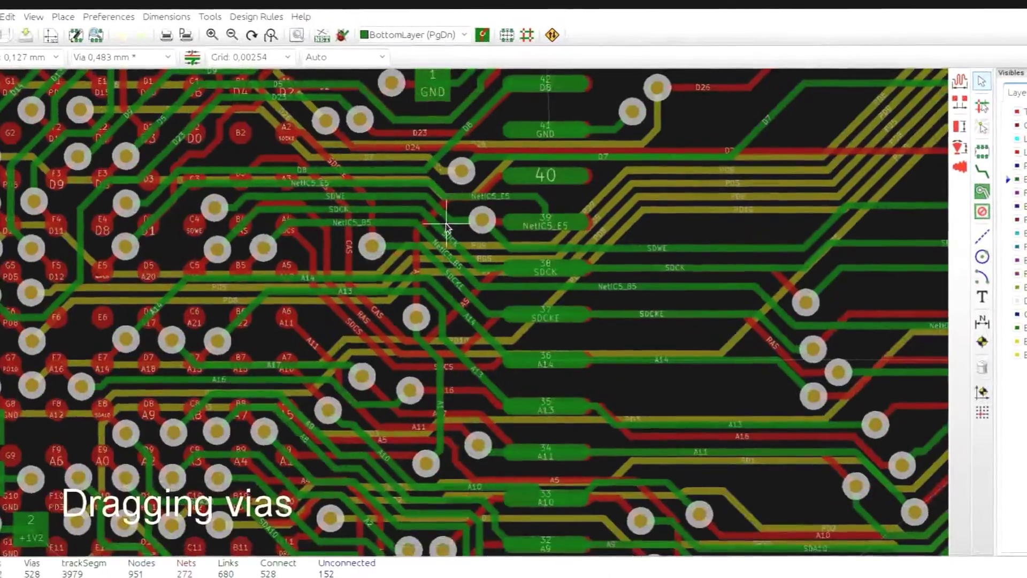
scroll(425, 208, "up", 2)
left_click_drag(482, 196, 427, 284)
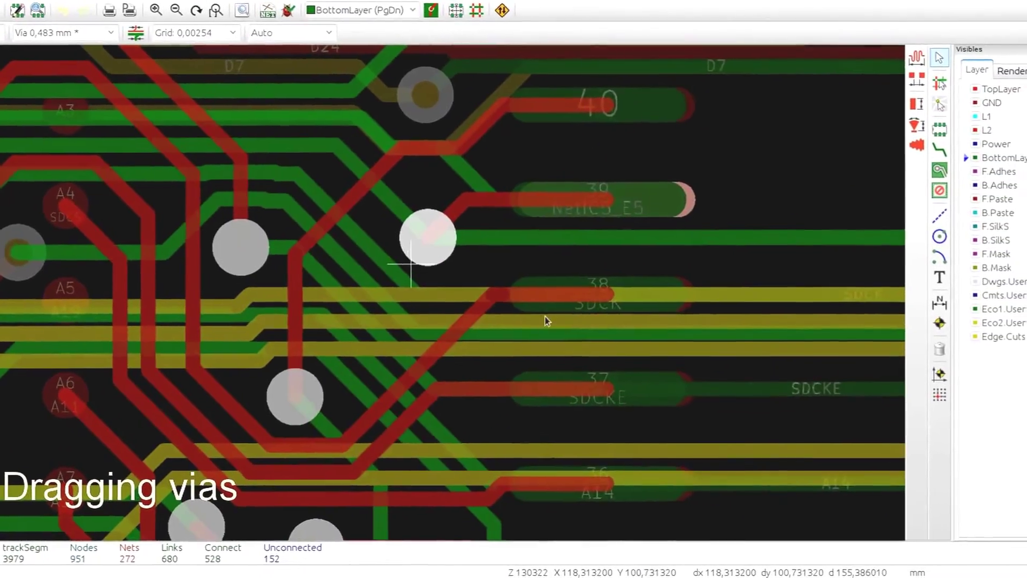
Try dragging the CAS via and the A17 via among the tracks between the chip's two pad rows.
middle_click_drag(594, 345, 179, 238)
scroll(182, 239, "down", 3)
scroll(410, 291, "up", 1)
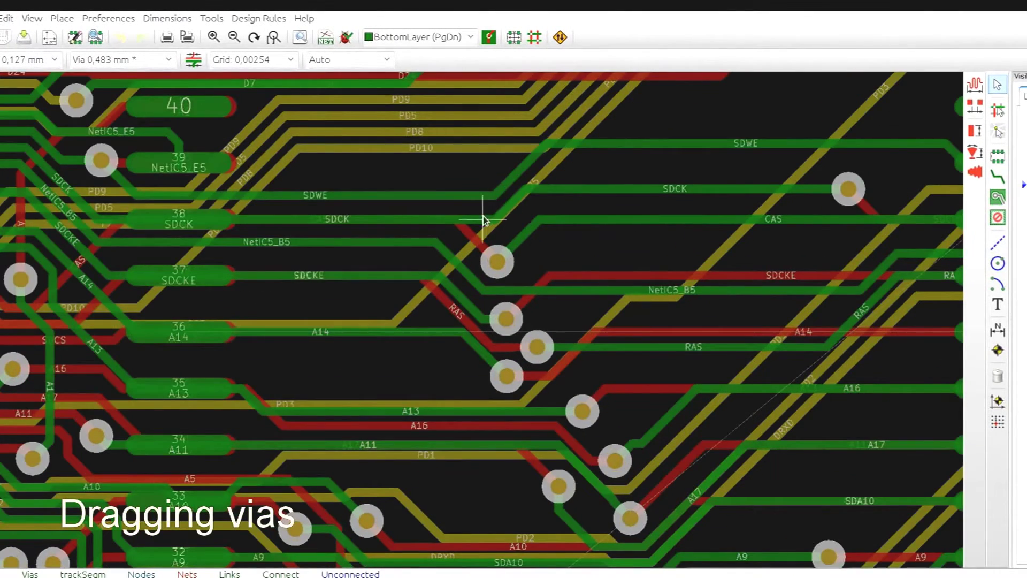
left_click_drag(483, 219, 522, 230)
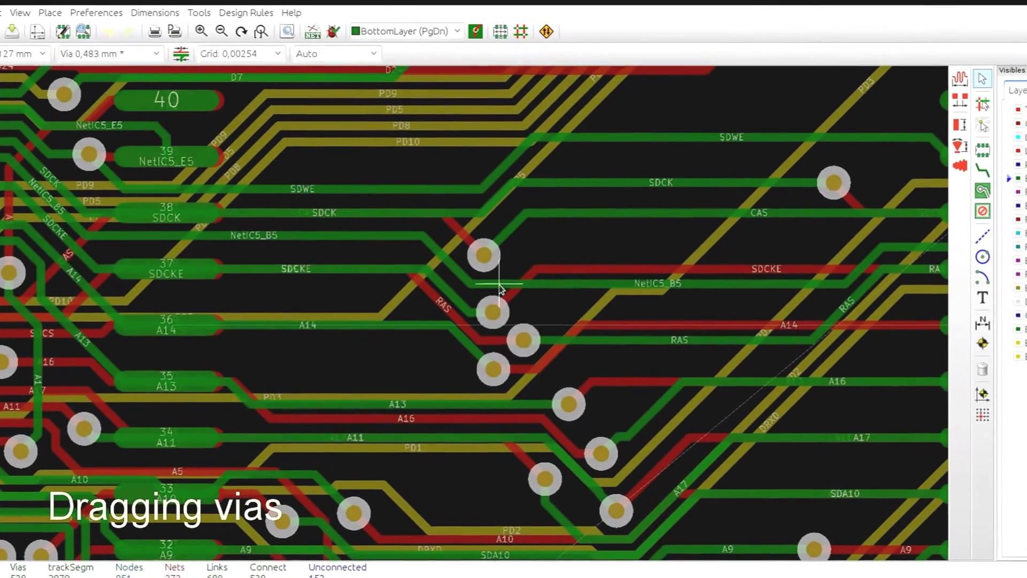
left_click_drag(514, 290, 660, 275)
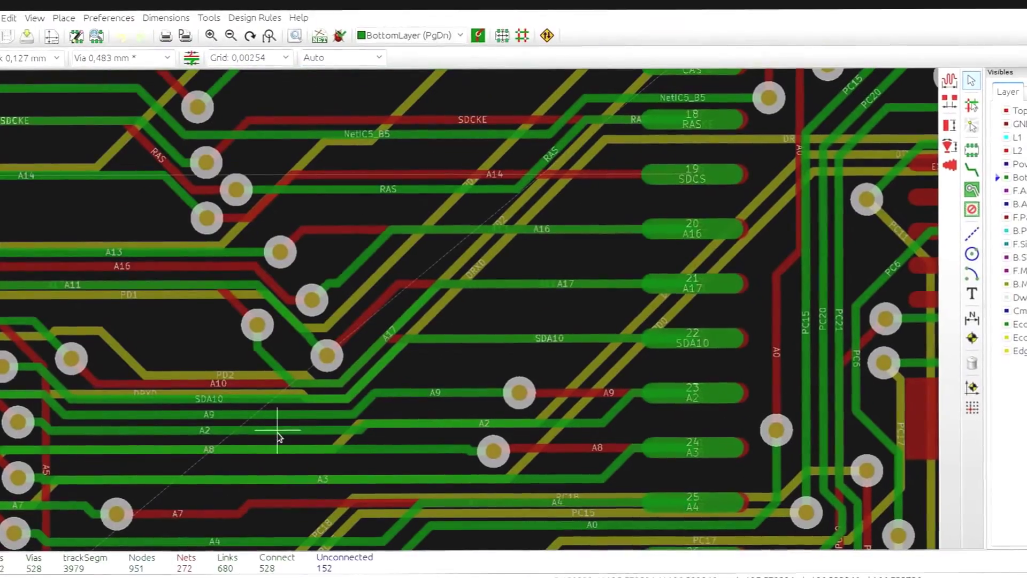
left_click_drag(278, 428, 324, 351)
key("Escape")
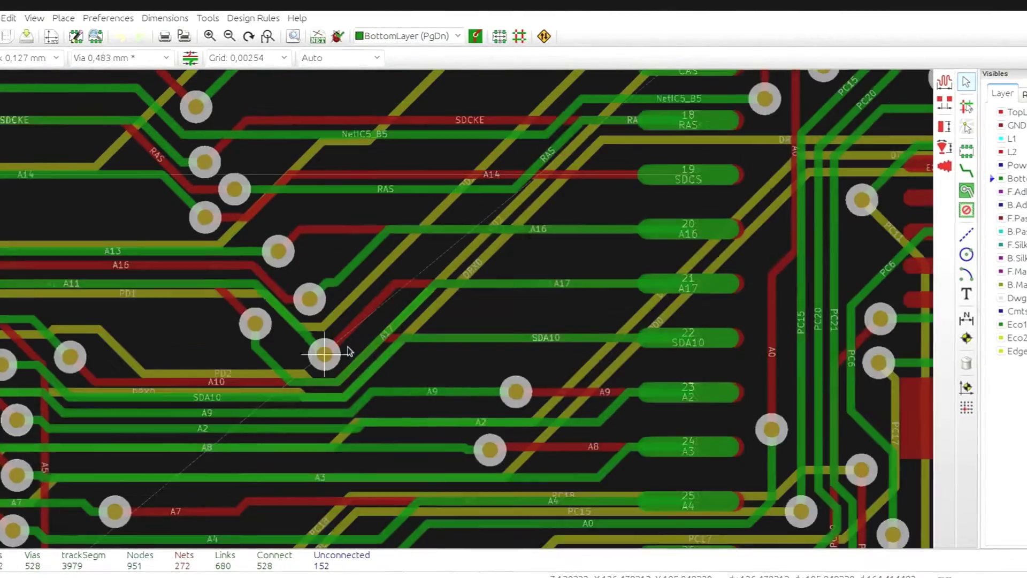
Try moving the CAS via below the SDCK track toward the SDWE track with Drag Track/Via.
scroll(379, 352, "down", 3)
middle_click_drag(225, 259, 512, 410)
scroll(637, 285, "up", 3)
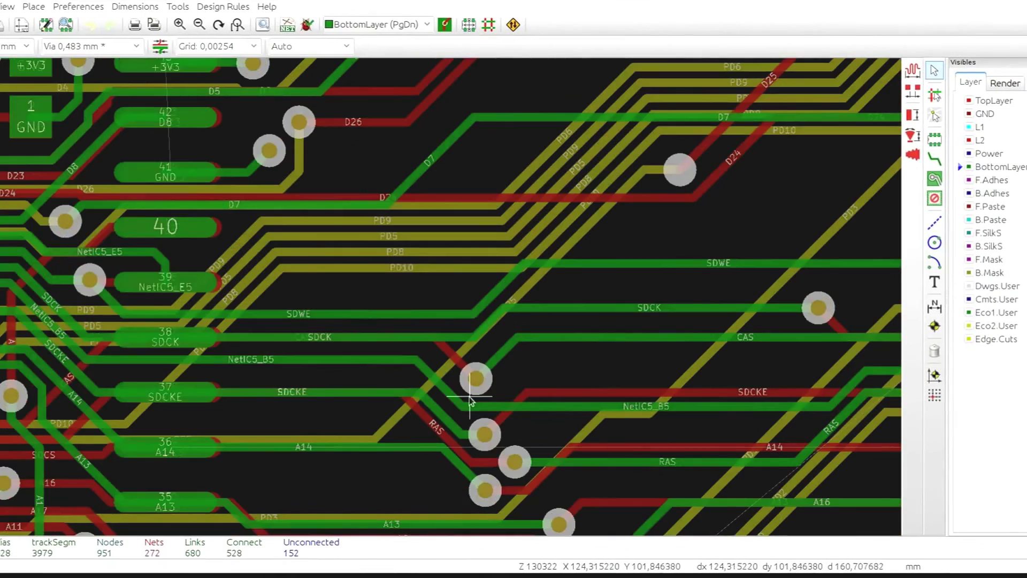
left_click_drag(475, 379, 472, 358)
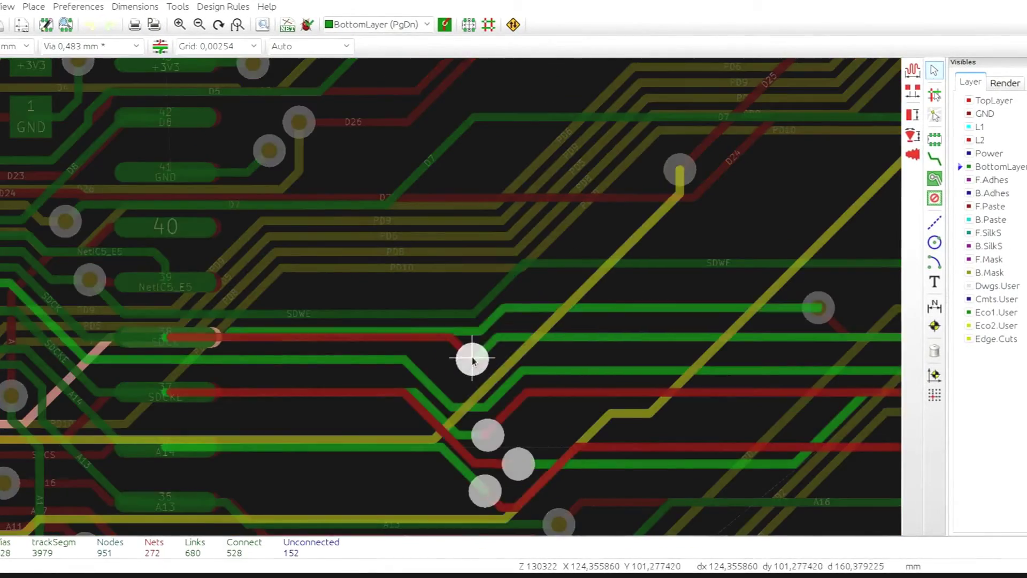
left_click_drag(475, 297, 446, 236)
key("Escape")
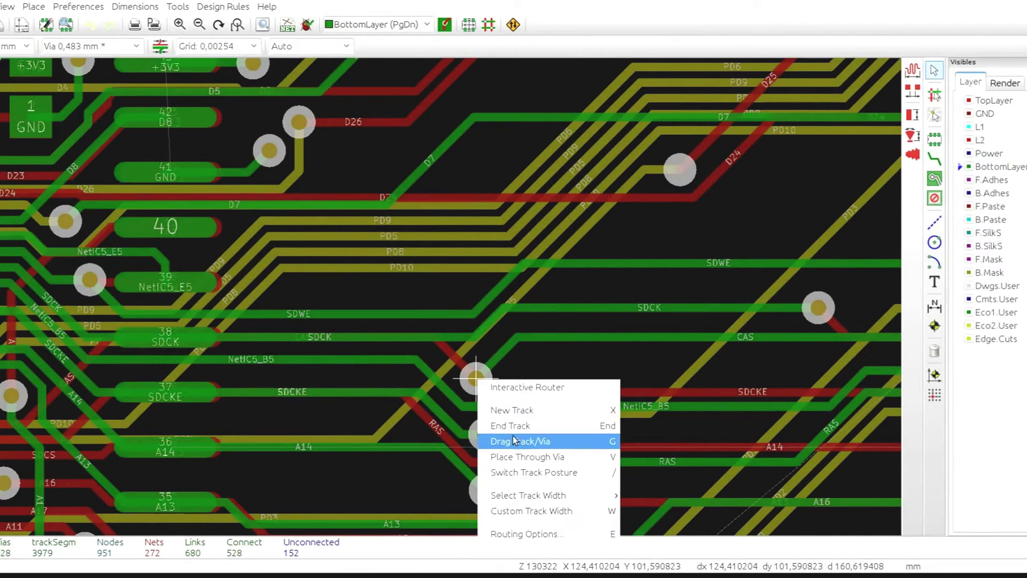
left_click(585, 447)
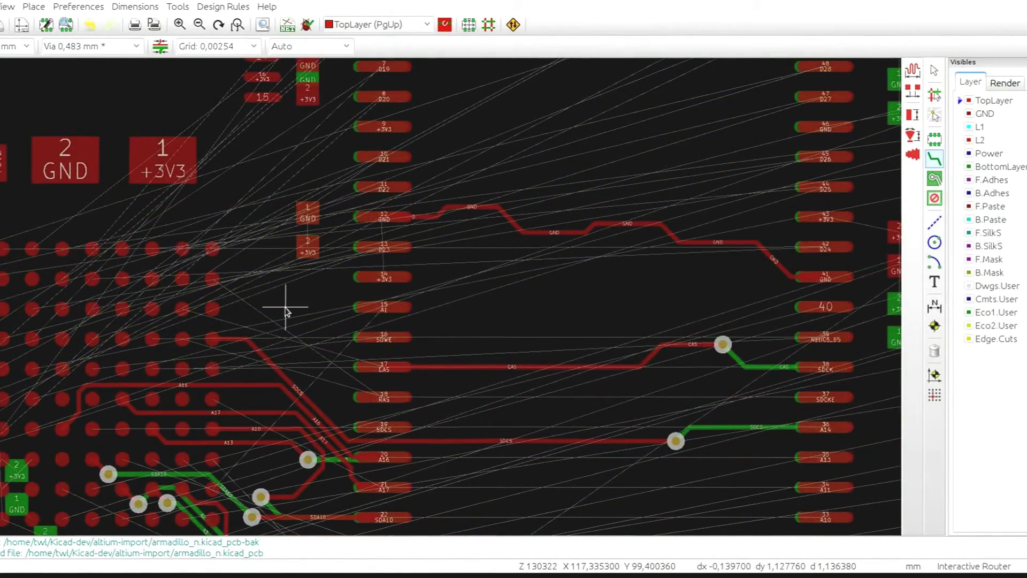
Set the interactive router to Highlight collisions mode with Allow DRC violations enabled.
scroll(285, 310, "up", 2)
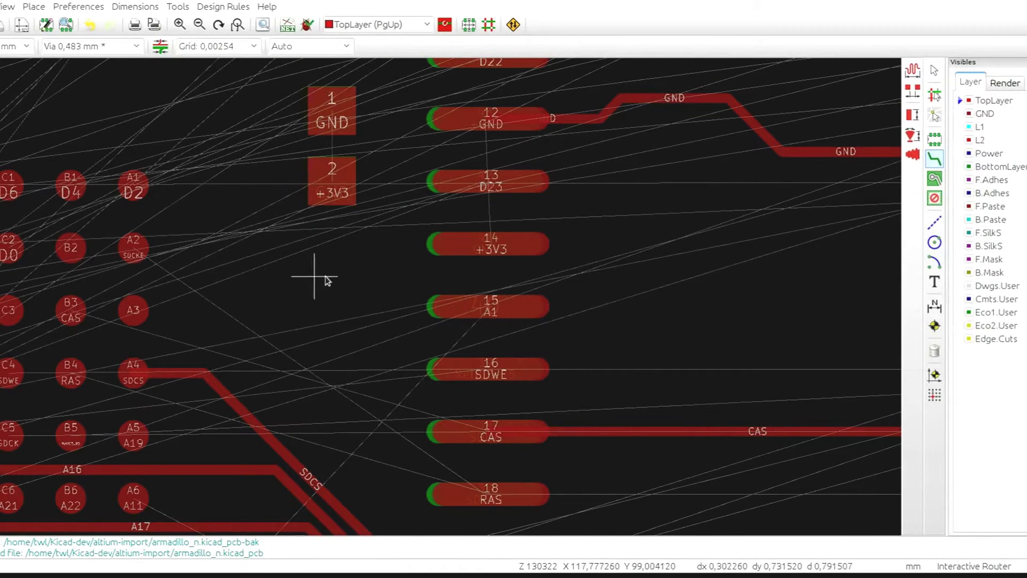
right_click(340, 278)
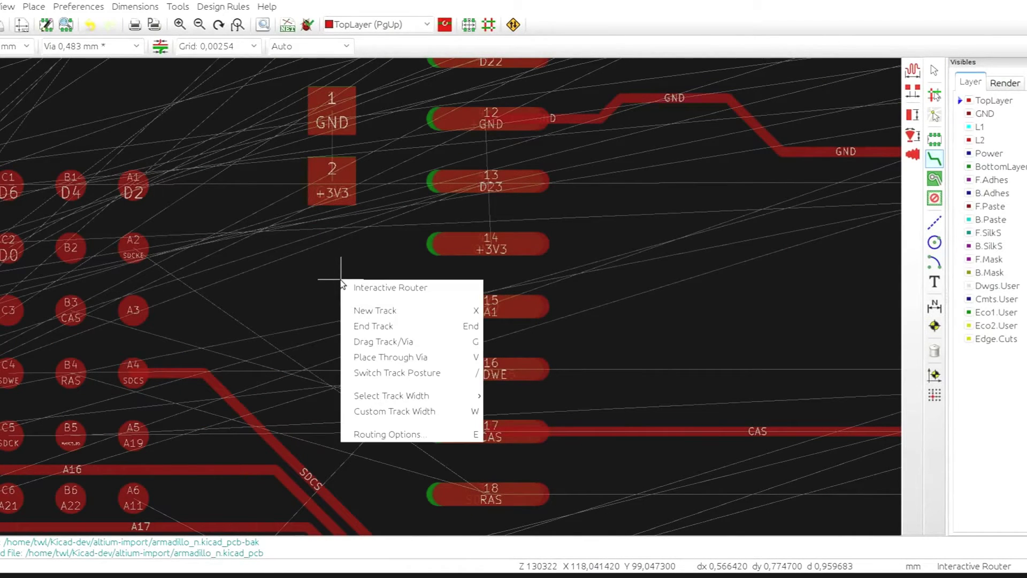
left_click(441, 438)
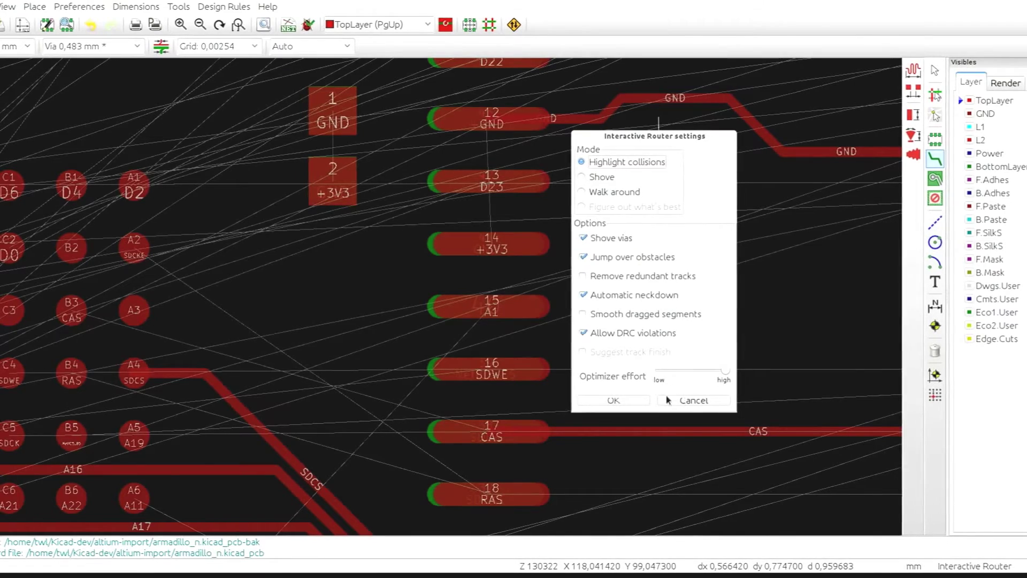
left_click(630, 402)
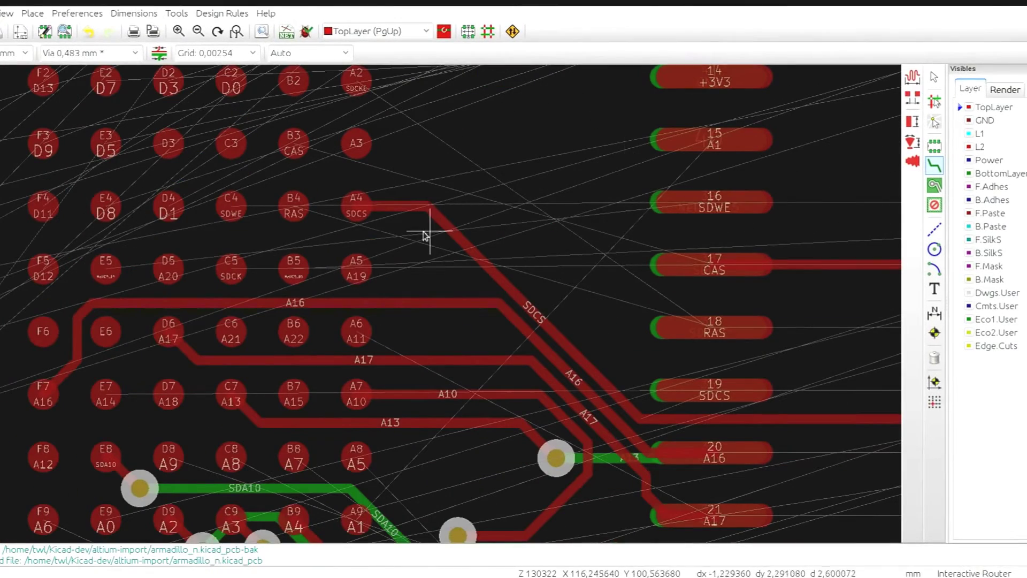
Try branching a track off A17 toward pad A6, and set the interactive router to Shove mode.
left_click(403, 363)
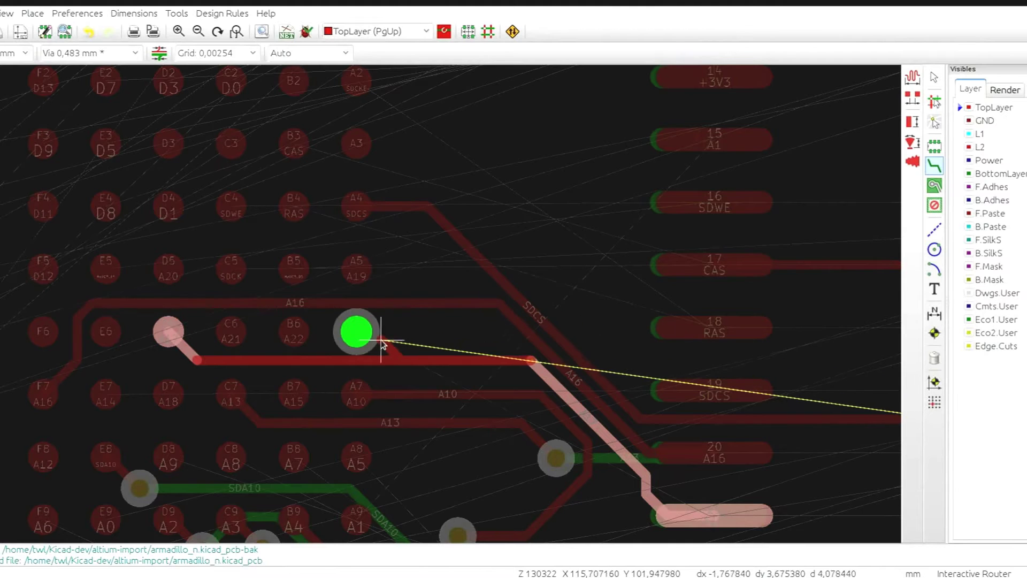
key("e")
left_click(436, 208)
left_click(456, 429)
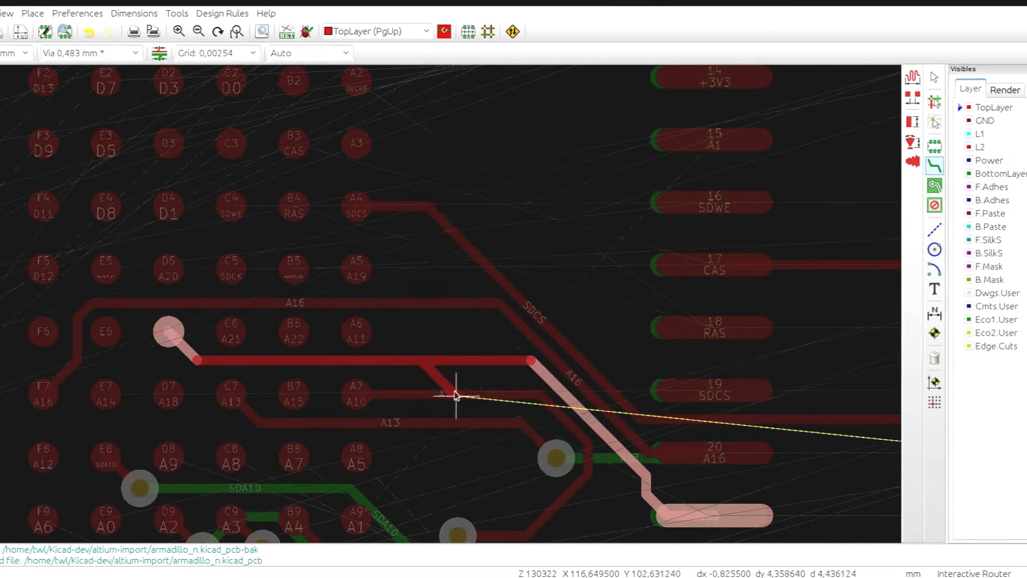
key("Escape")
Route a branch off the A17 track up between pad rows 5 and 6, shoving the A16 track aside.
left_click(430, 360)
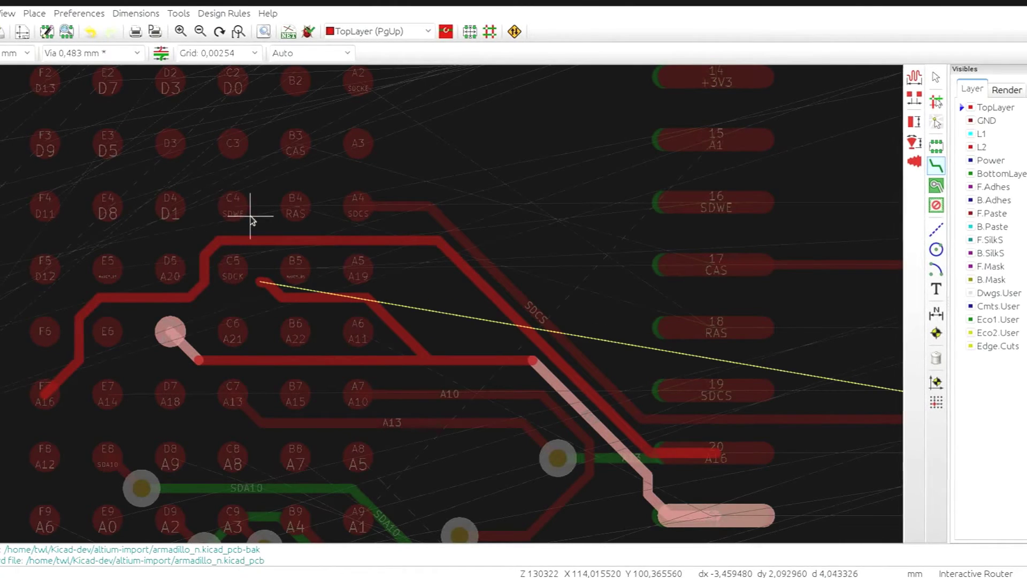
left_click(259, 292)
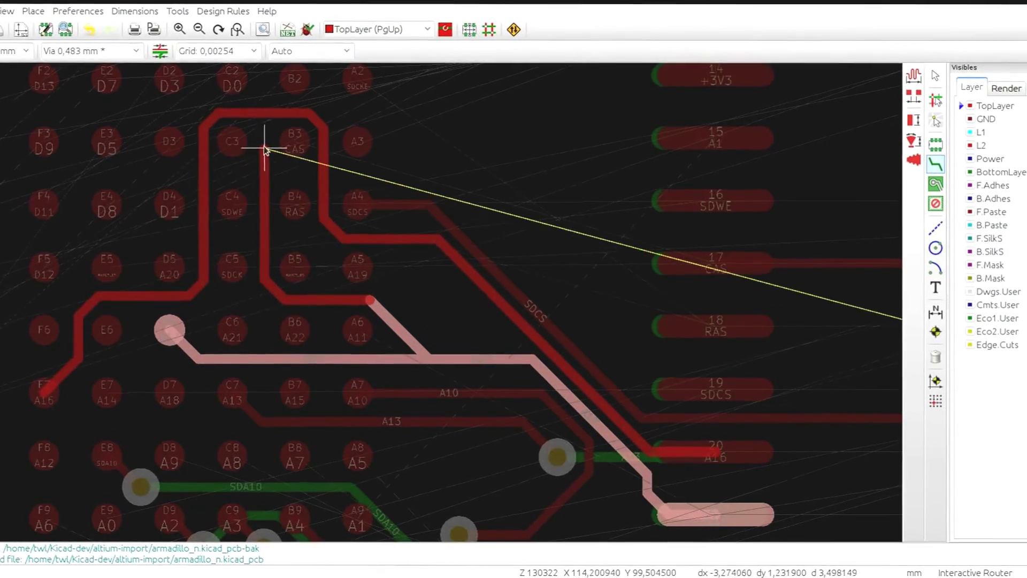
middle_click_drag(264, 149, 334, 366)
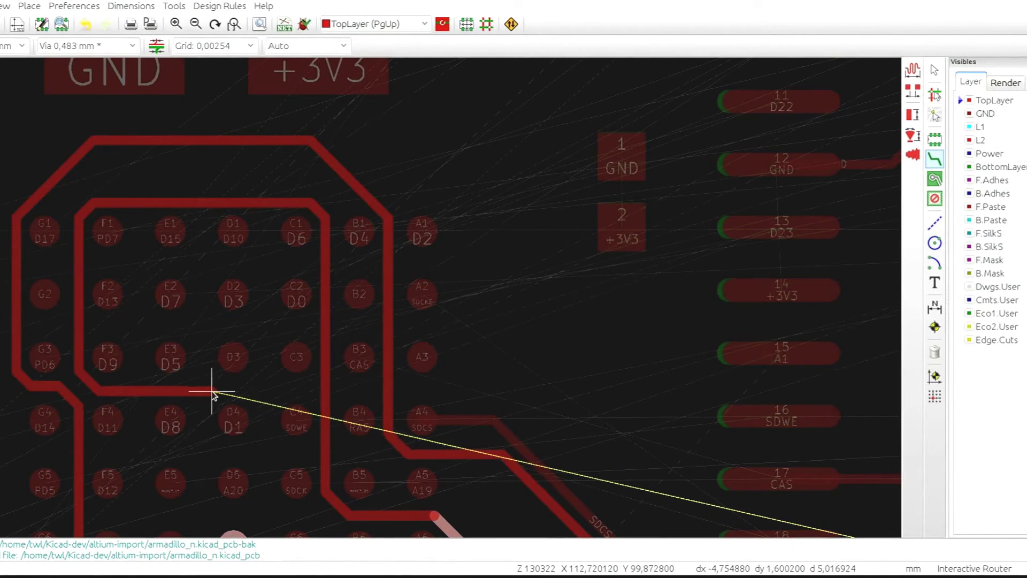
scroll(214, 394, "down", 4)
Route a loop that leaves and rejoins the CAS track beside pad 17, with Remove redundant tracks off.
right_click(316, 237)
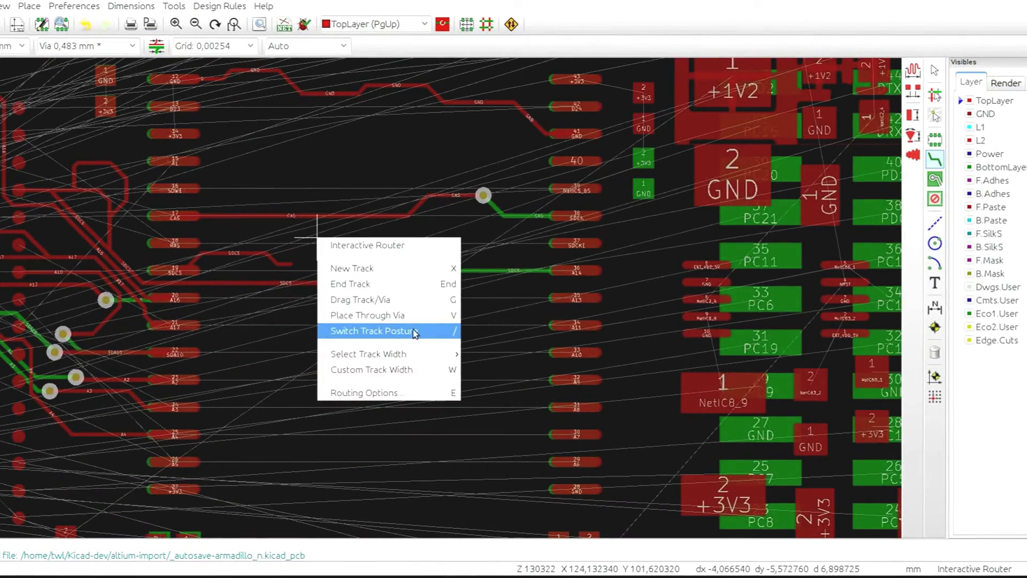
left_click(415, 393)
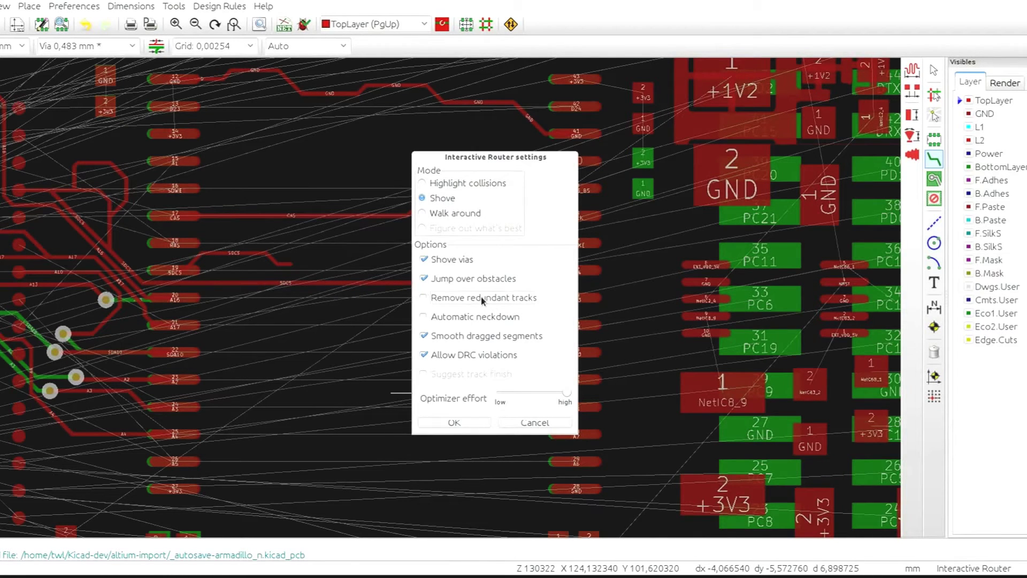
left_click(454, 422)
scroll(275, 214, "up", 3)
left_click(275, 230)
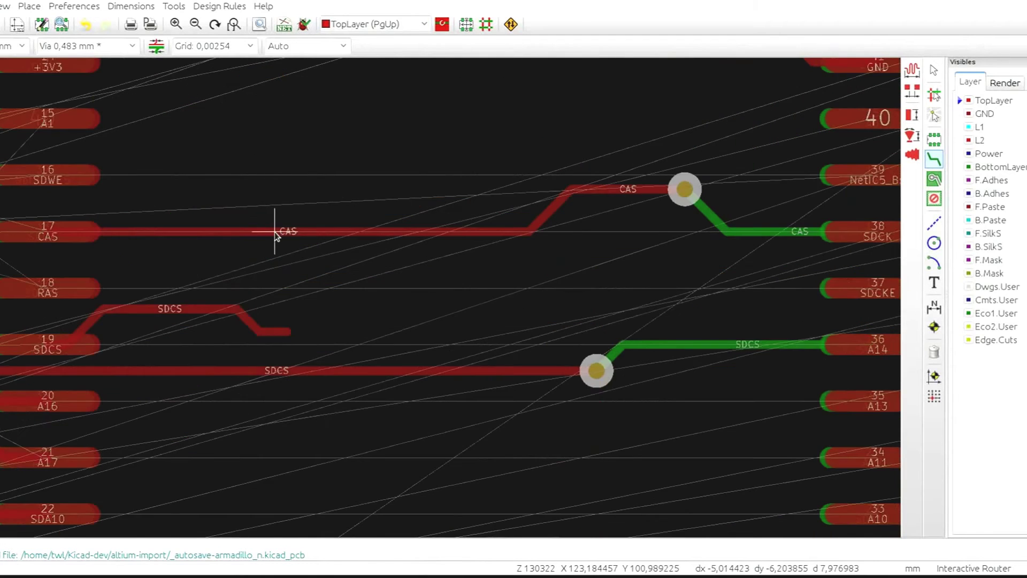
left_click(436, 230)
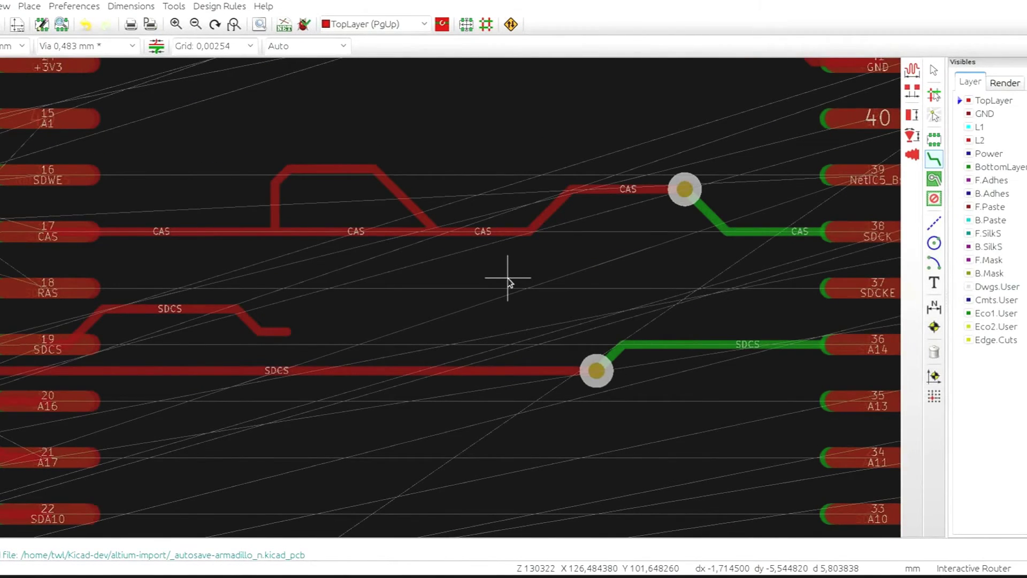
Enable Automatic neckdown and try routing a track out of pad 21 (A17).
key("e")
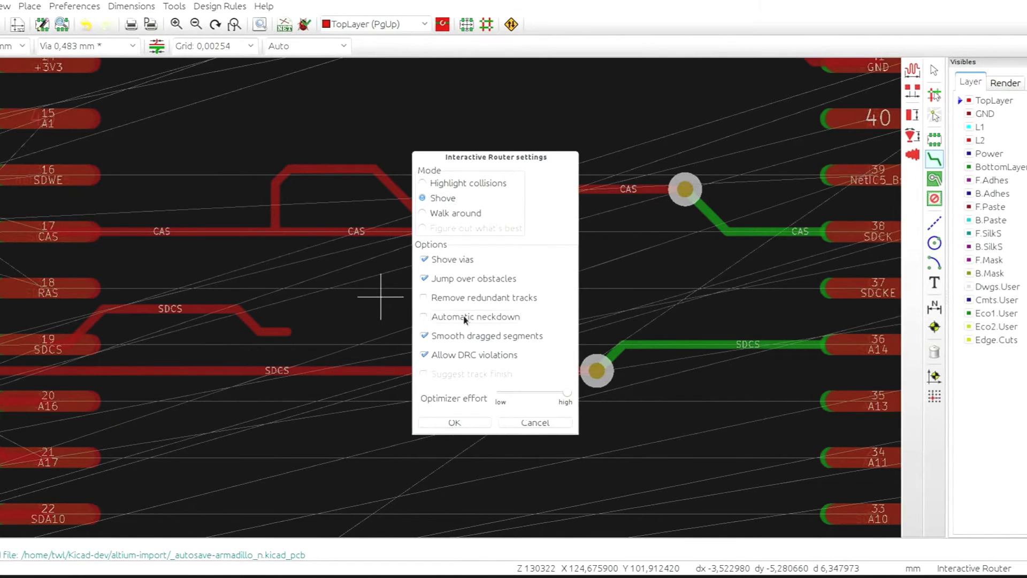
left_click(464, 317)
left_click(466, 421)
middle_click_drag(380, 426, 657, 248)
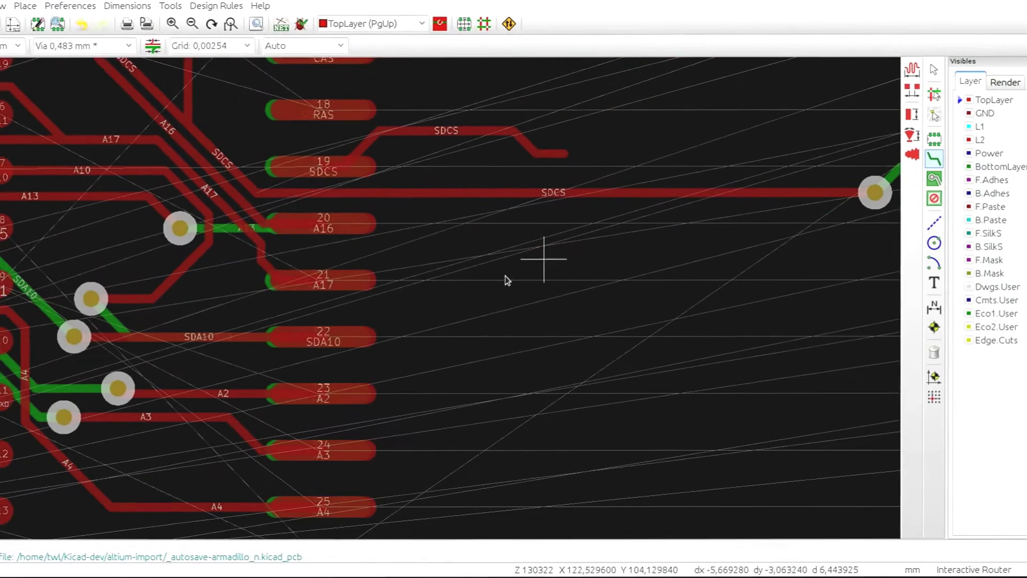
left_click(336, 286)
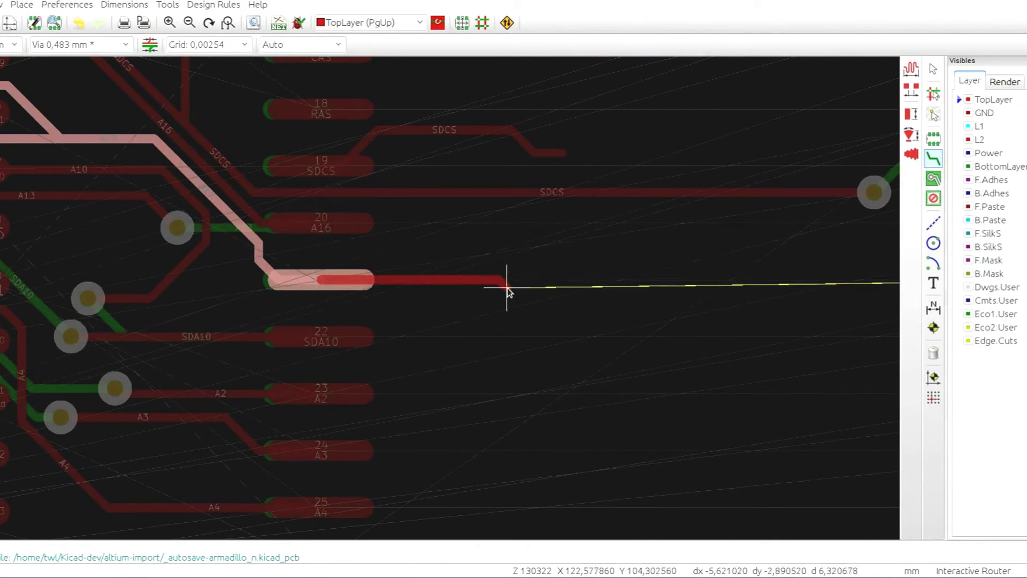
scroll(407, 262, "up", 2)
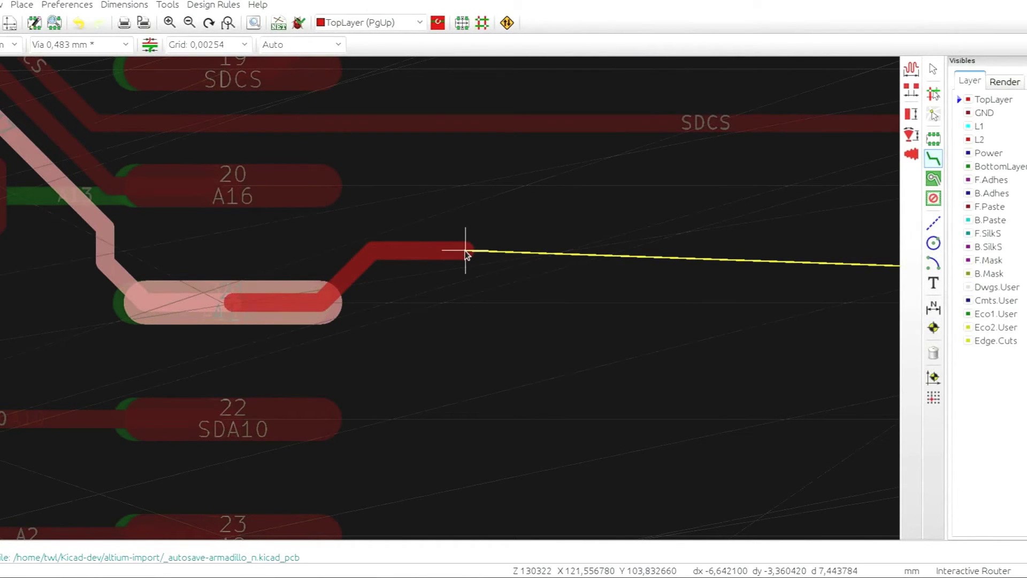
key("Escape")
Disable Automatic neckdown and try routing out of pad 21 (A17) again, upward toward pad 20.
key("e")
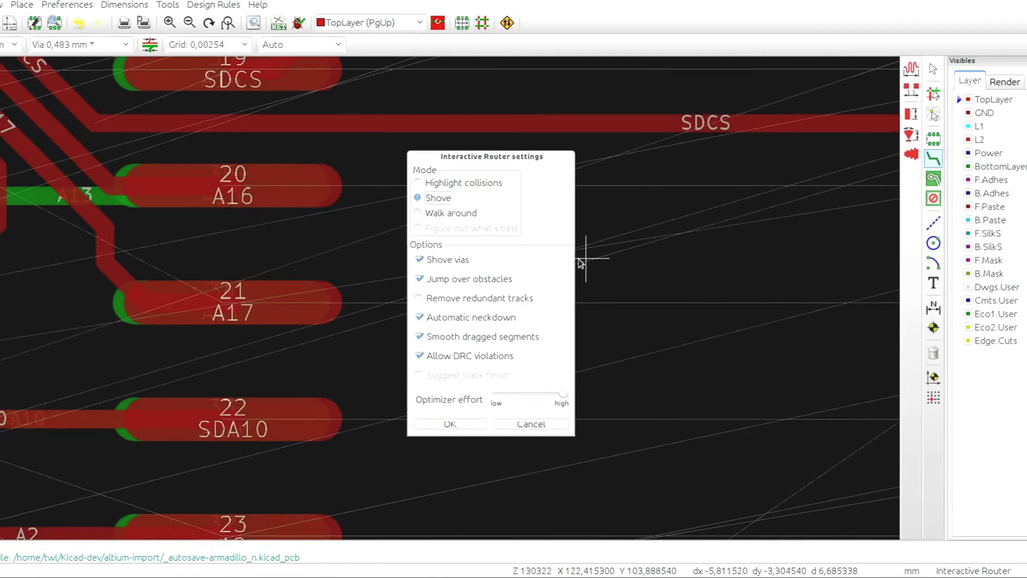
left_click(449, 425)
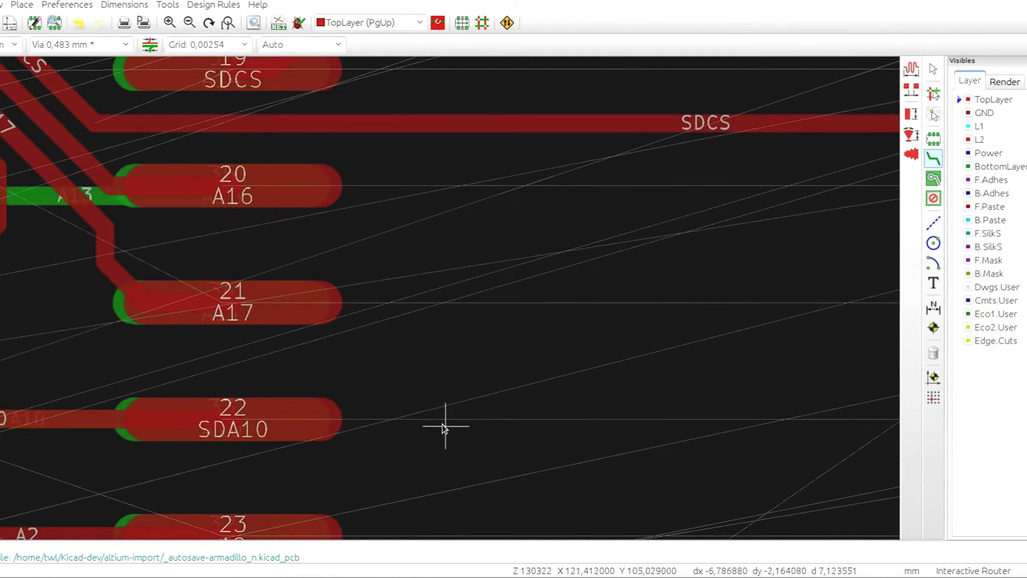
left_click(224, 304)
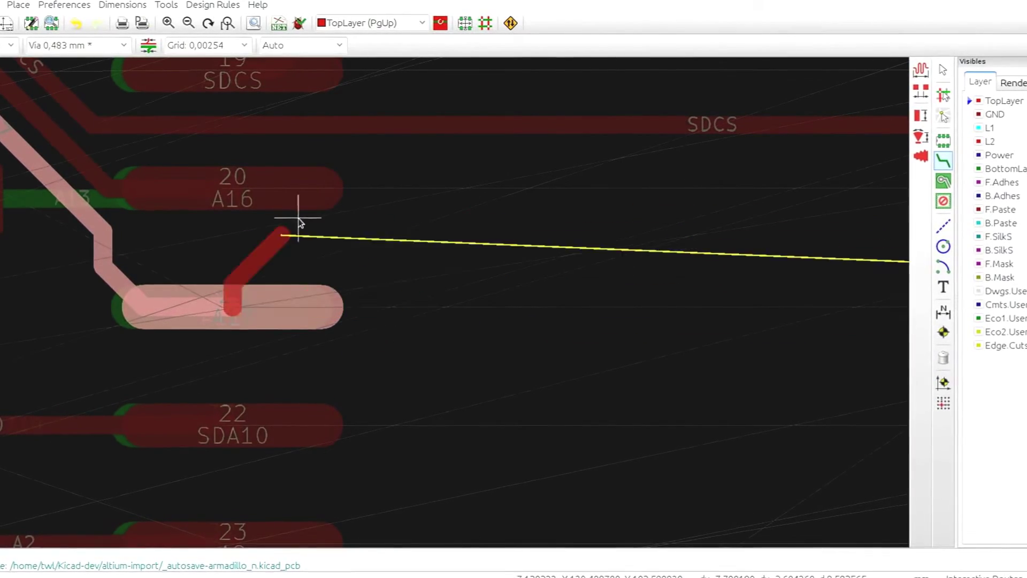
mouse_move(376, 252)
middle_mouse_down()
mouse_move(679, 416)
mouse_move(805, 457)
middle_mouse_up()
key("Escape")
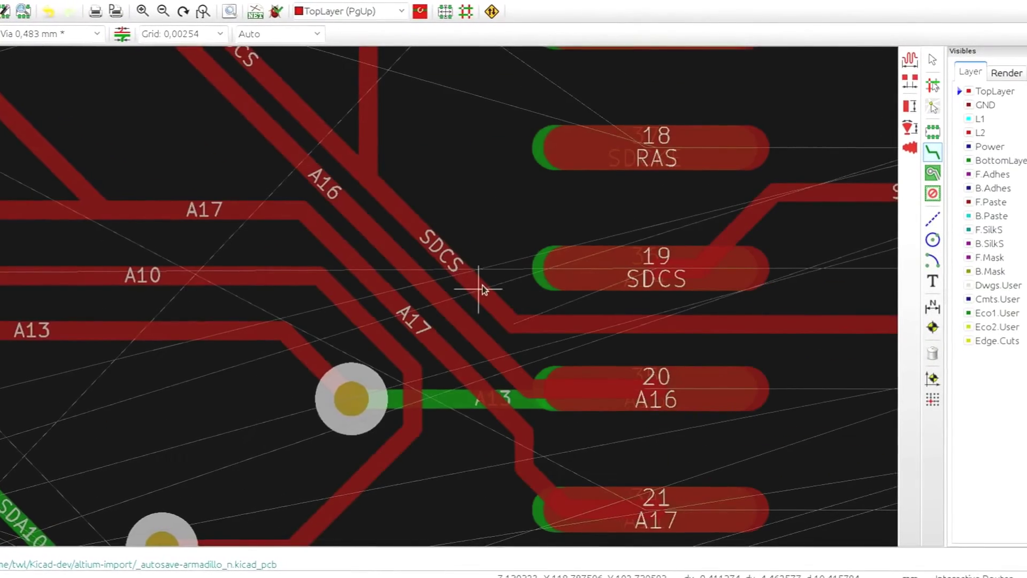
key("d")
key("Escape")
middle_click_drag(540, 268, 255, 219)
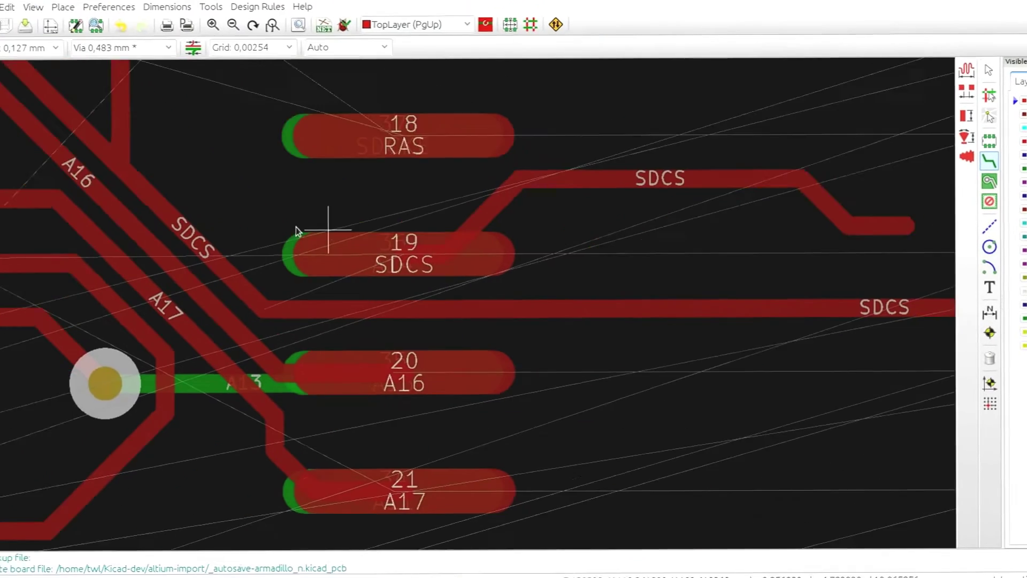
left_click(567, 424)
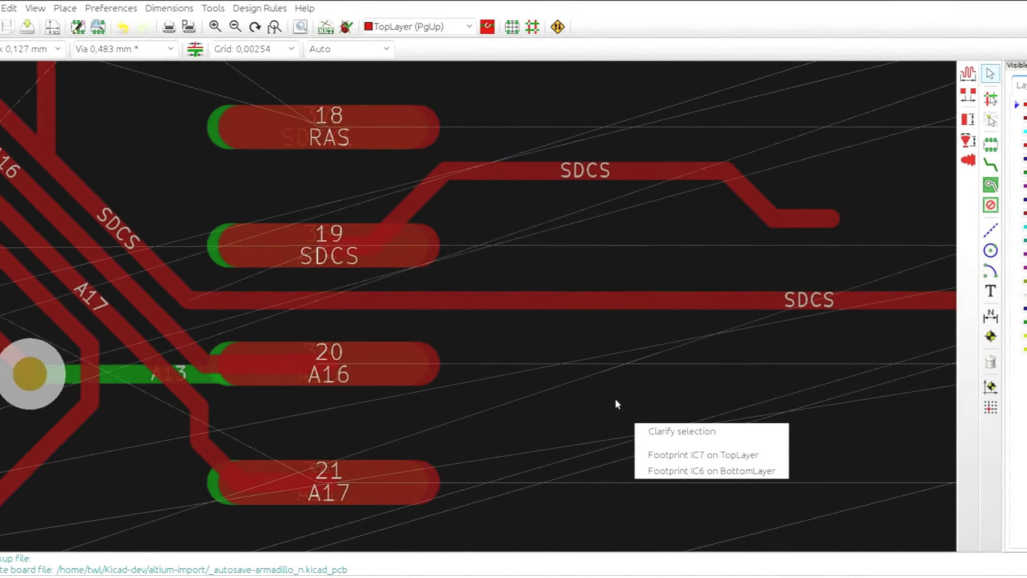
key("Escape")
Turn off Smooth dragged segments in the interactive router settings, keeping Shove mode.
key("x")
key("ctrl+comma")
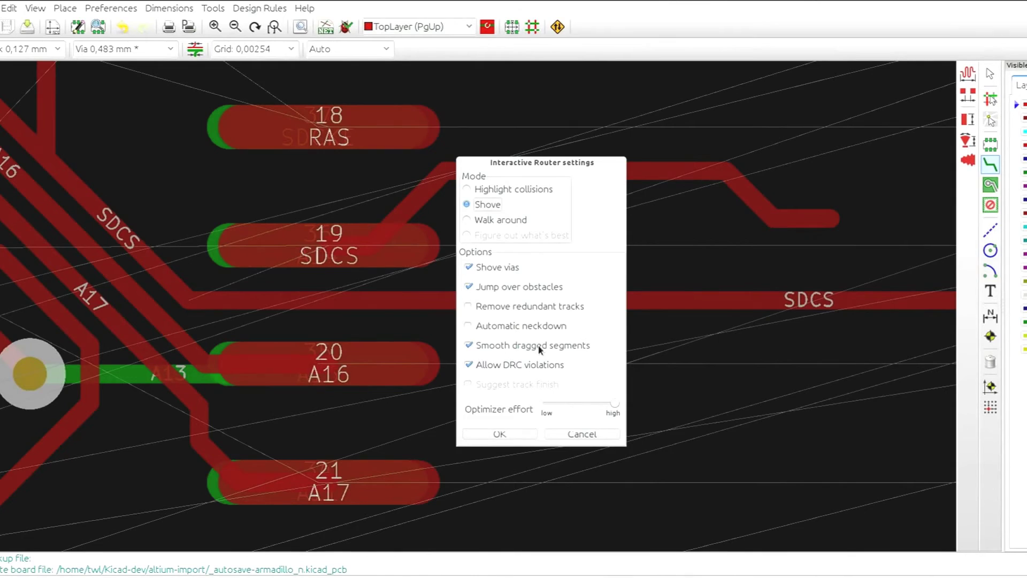
left_click(544, 347)
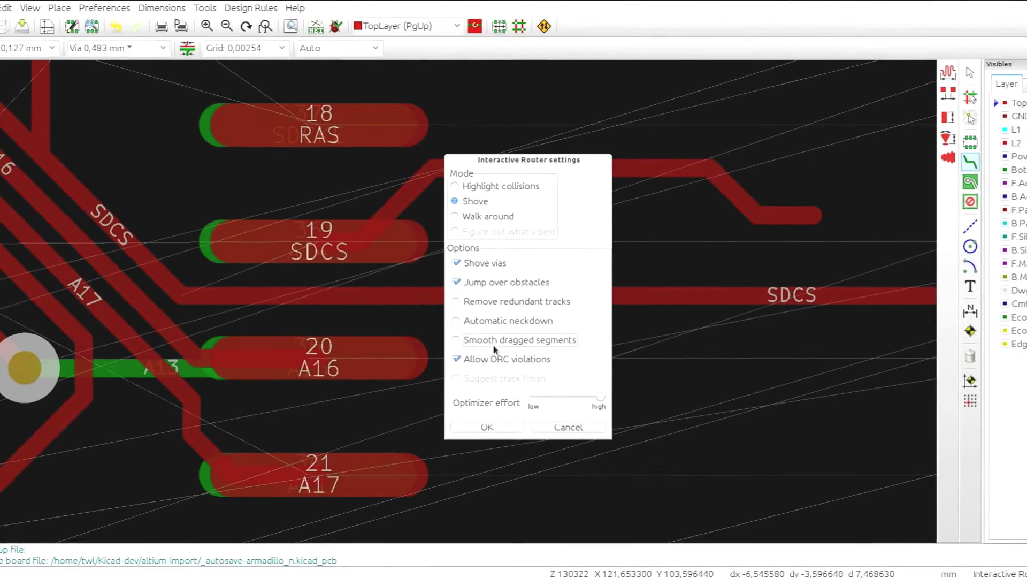
left_click(491, 428)
Drag the horizontal middle segment of the GND track between pads 12 and 41 slightly upward.
scroll(716, 183, "down", 1)
middle_click_drag(715, 184, 474, 475)
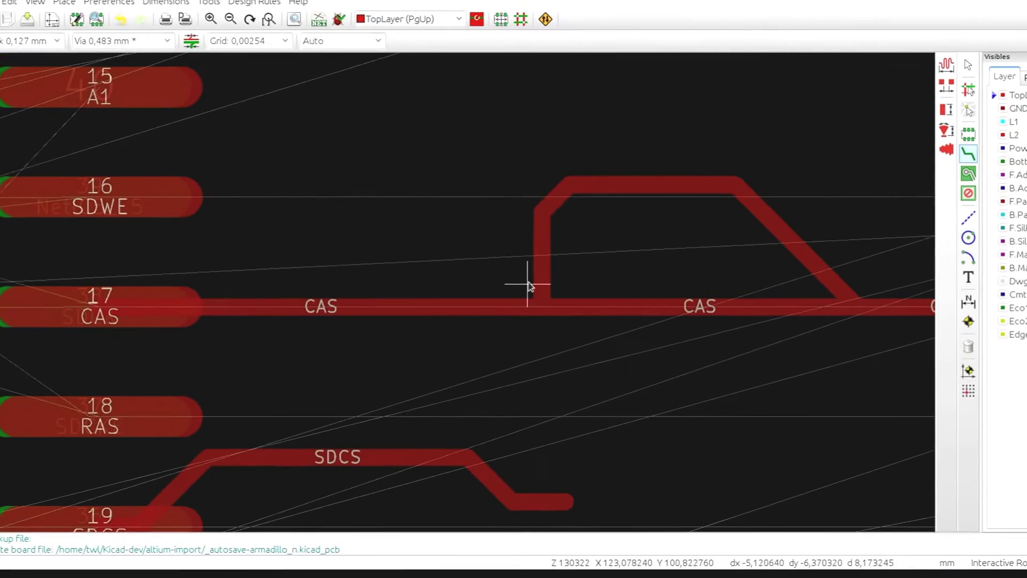
middle_click_drag(692, 252, 470, 544)
middle_click_drag(562, 234, 557, 481)
scroll(527, 350, "up", 2)
mouse_move(523, 350)
left_mouse_down()
mouse_move(530, 362)
mouse_move(534, 243)
mouse_move(536, 272)
mouse_move(573, 299)
mouse_move(564, 289)
mouse_move(551, 314)
mouse_move(549, 289)
mouse_move(551, 297)
mouse_move(529, 304)
left_mouse_up()
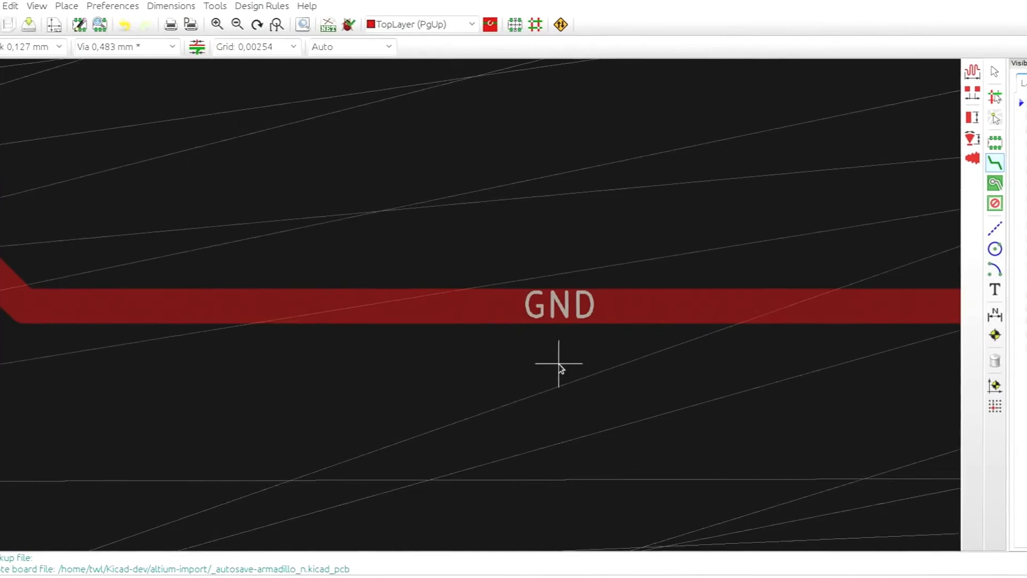
middle_click_drag(757, 375, 544, 370)
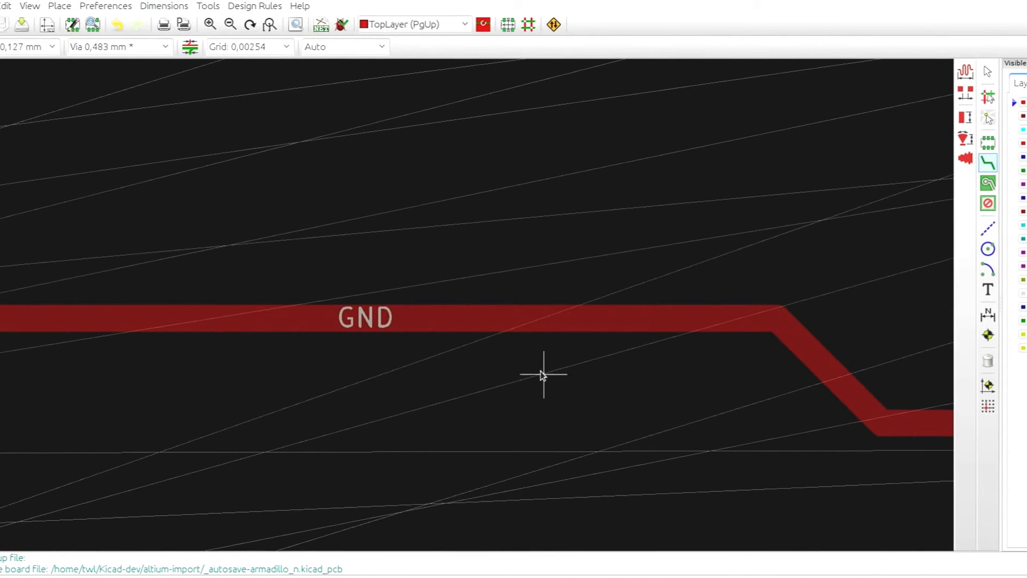
Drag the GND track segment downward and then back up level with pad 12.
left_click(436, 317)
key("Escape")
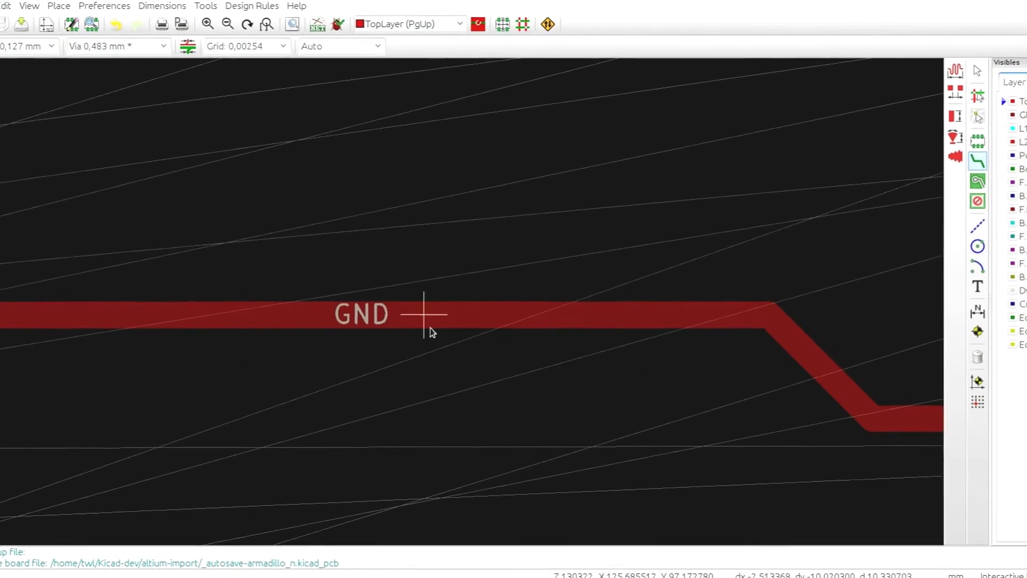
left_click_drag(427, 319, 457, 379)
scroll(445, 373, "down", 5)
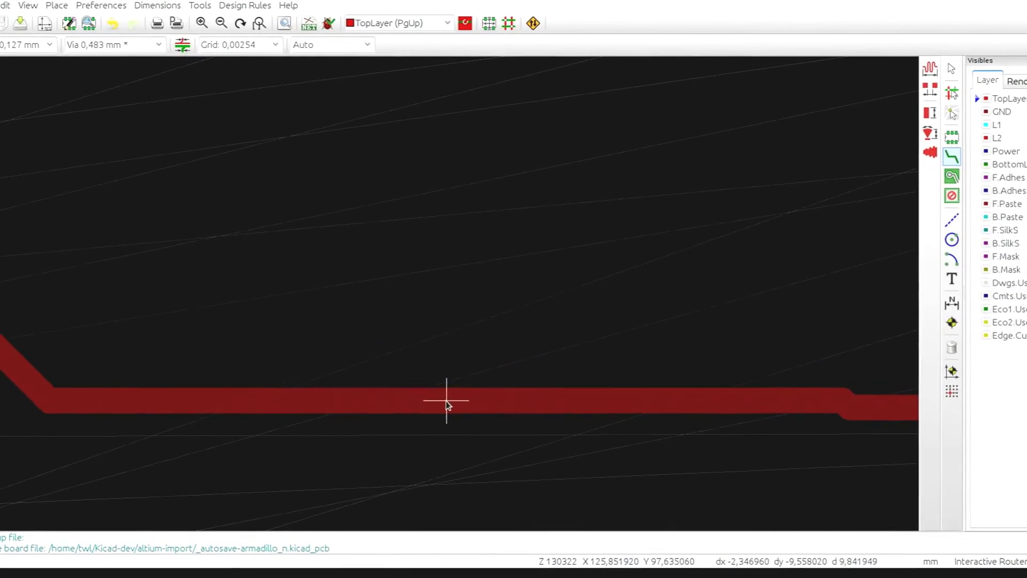
left_click_drag(543, 408, 447, 372)
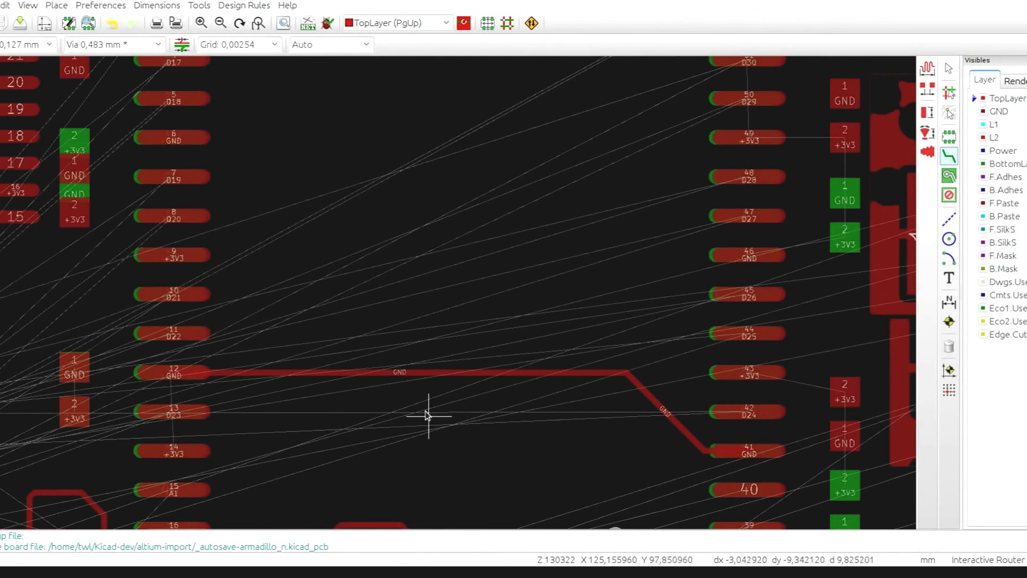
In Highlight collisions mode, route D20 from pad 8 across the GND track and over component pads to just past the EXT_VDD_5V pad.
key("ctrl+comma")
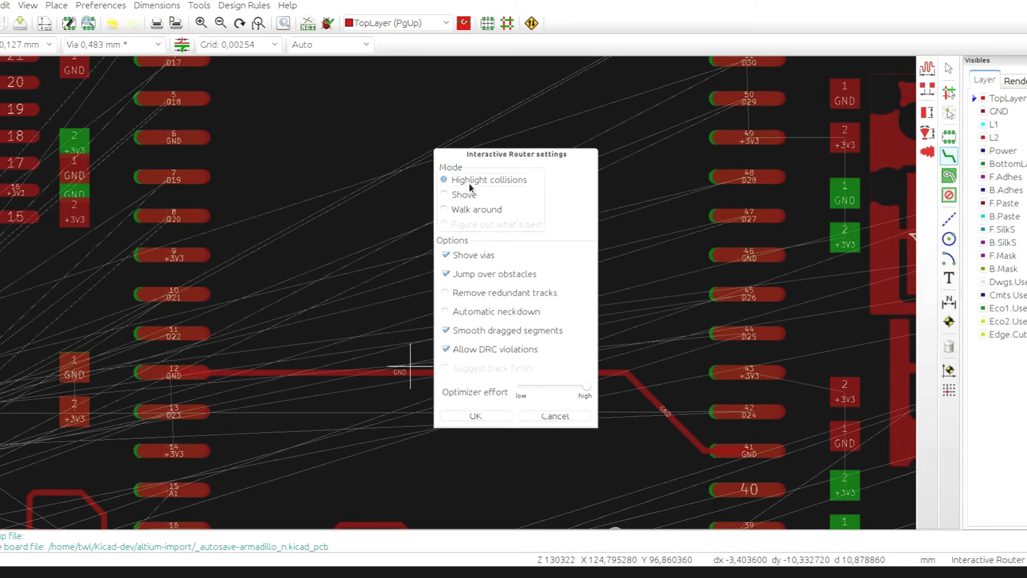
left_click(476, 416)
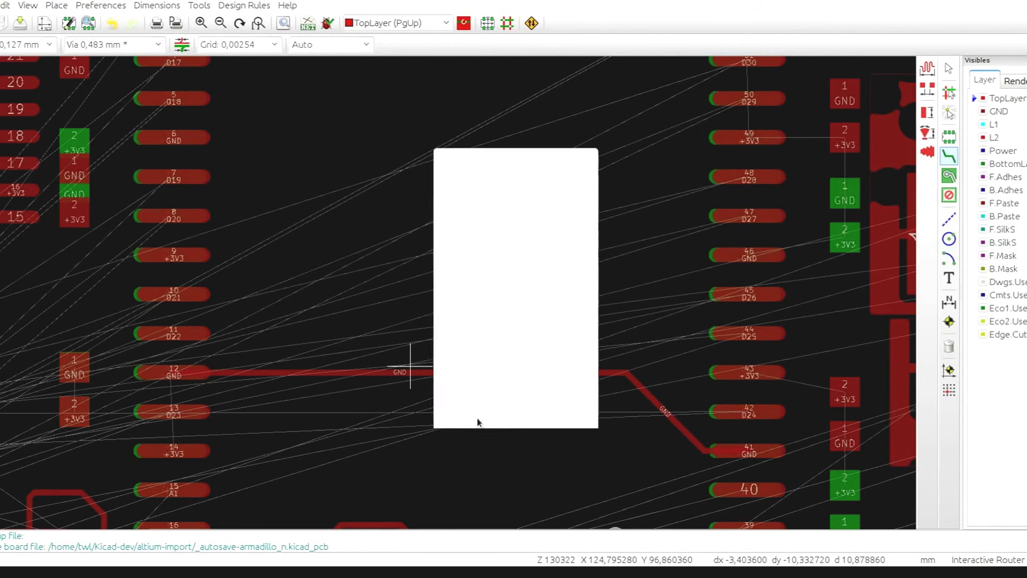
left_click(174, 217)
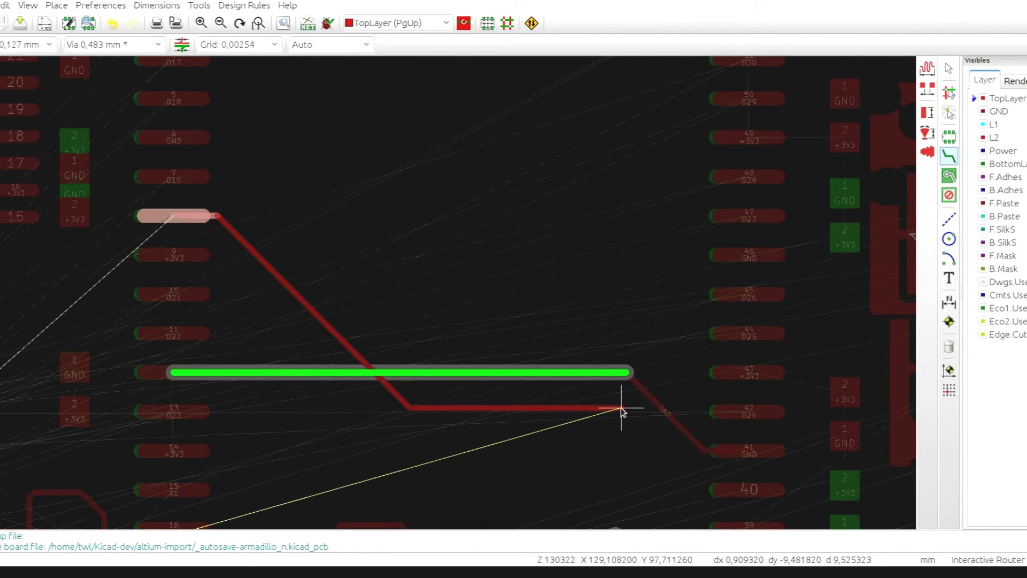
left_click(663, 409)
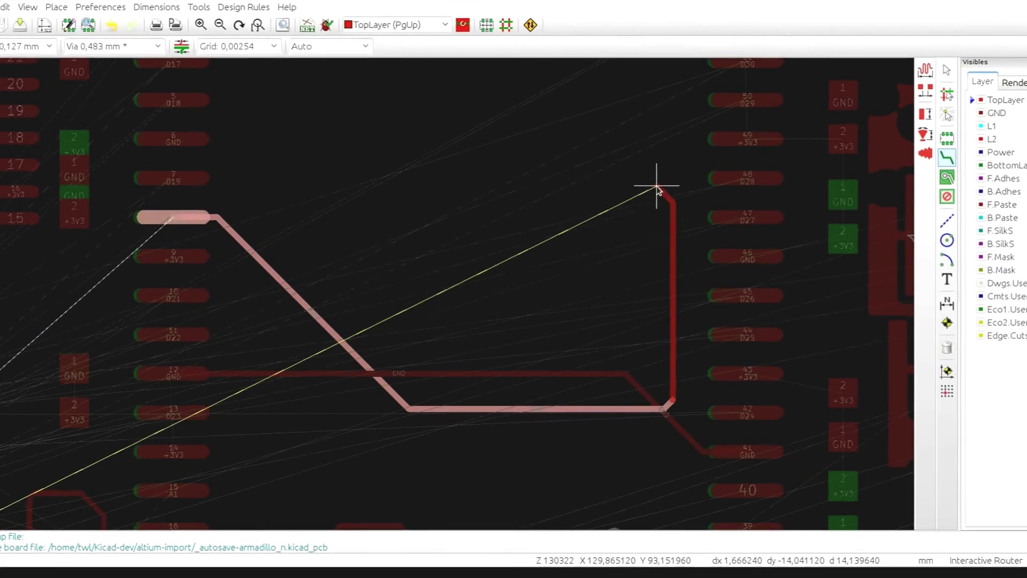
left_click(633, 160)
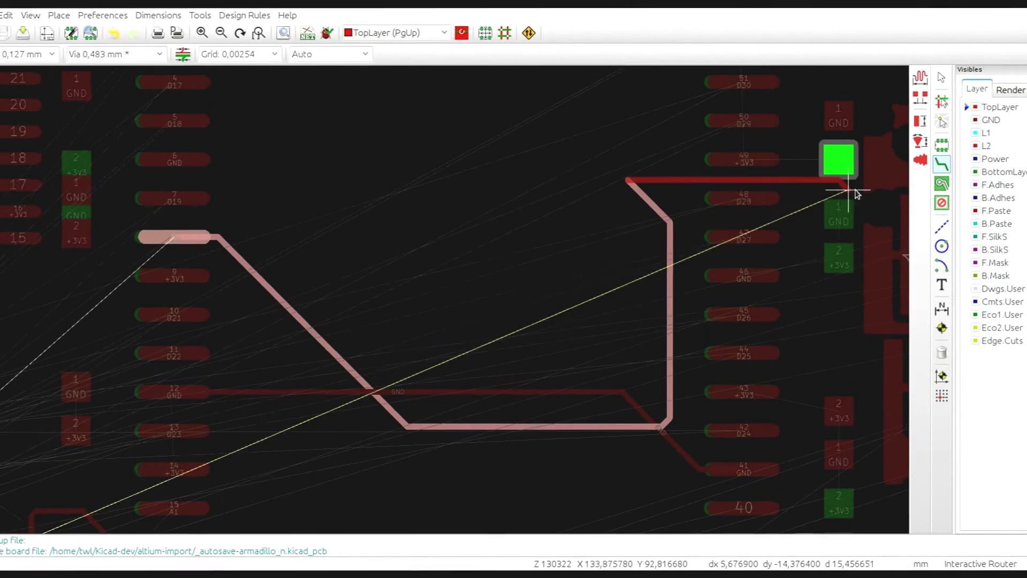
middle_click_drag(859, 187, 379, 379)
left_click(560, 197)
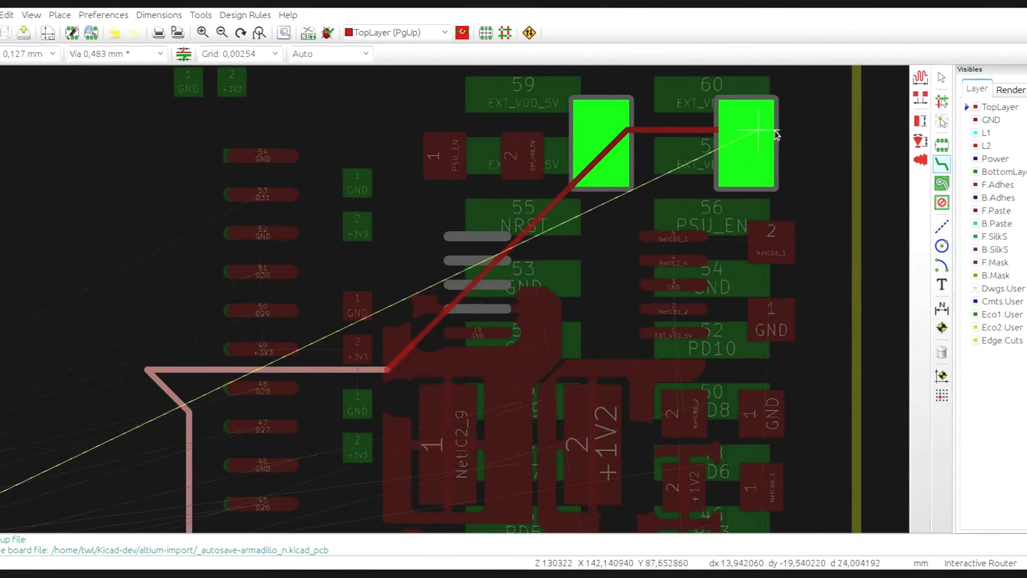
left_click(805, 134)
key("Escape")
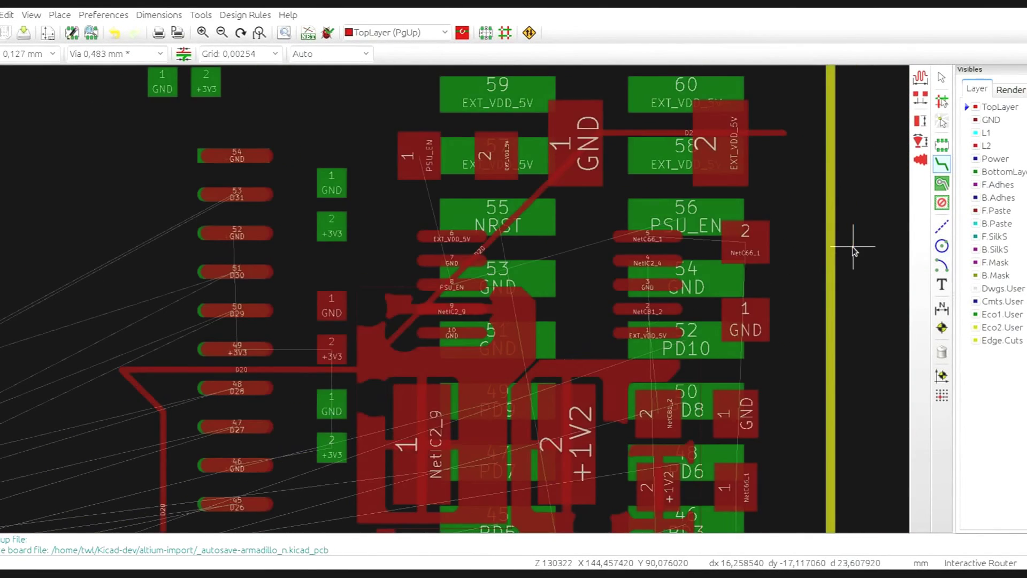
Review the interactive router's mode and options and accept the settings.
scroll(463, 289, "down", 3)
key("e")
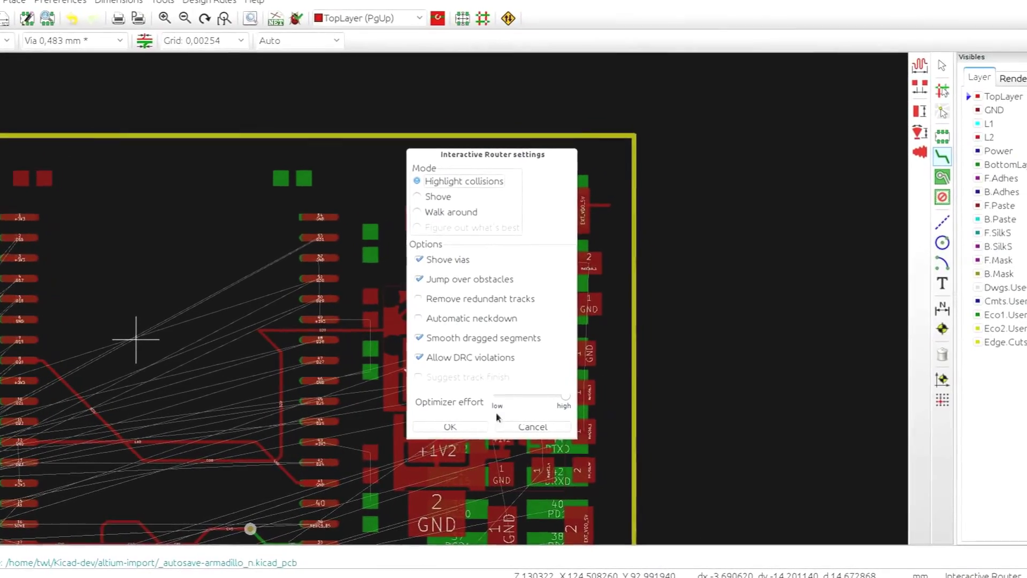
left_click(440, 426)
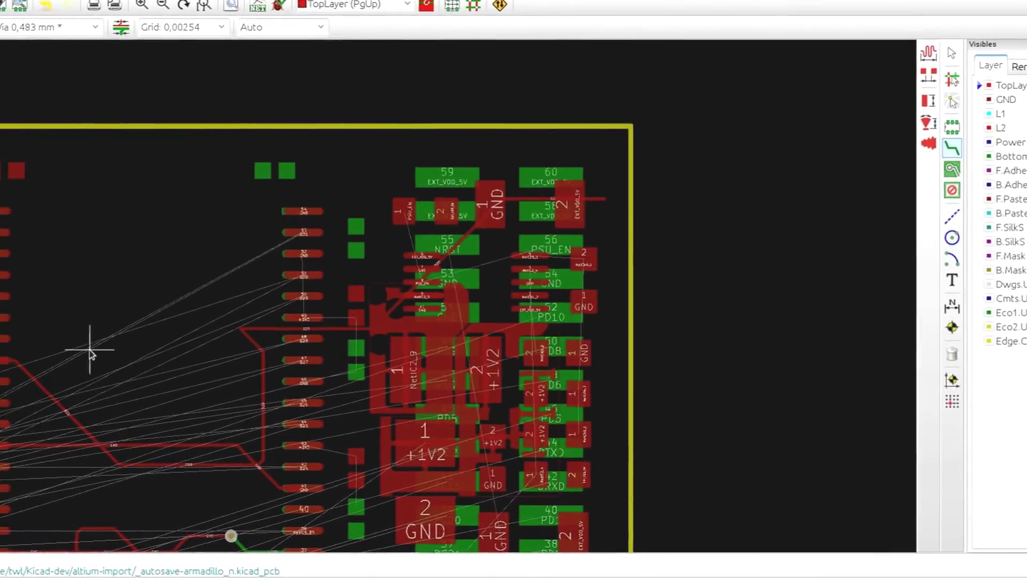